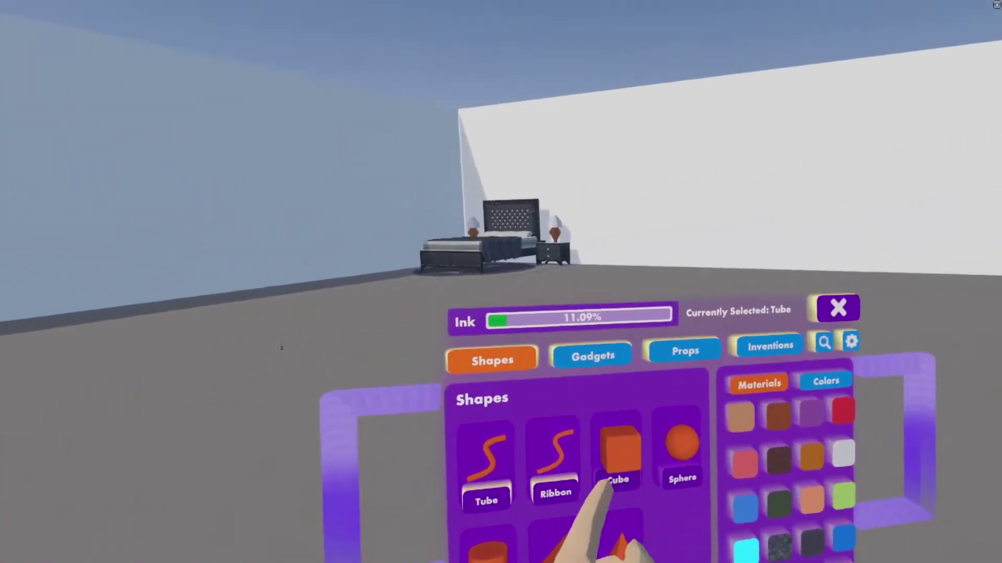
Create a flat black cube-shaped platform on the room's floor.
click(613, 472)
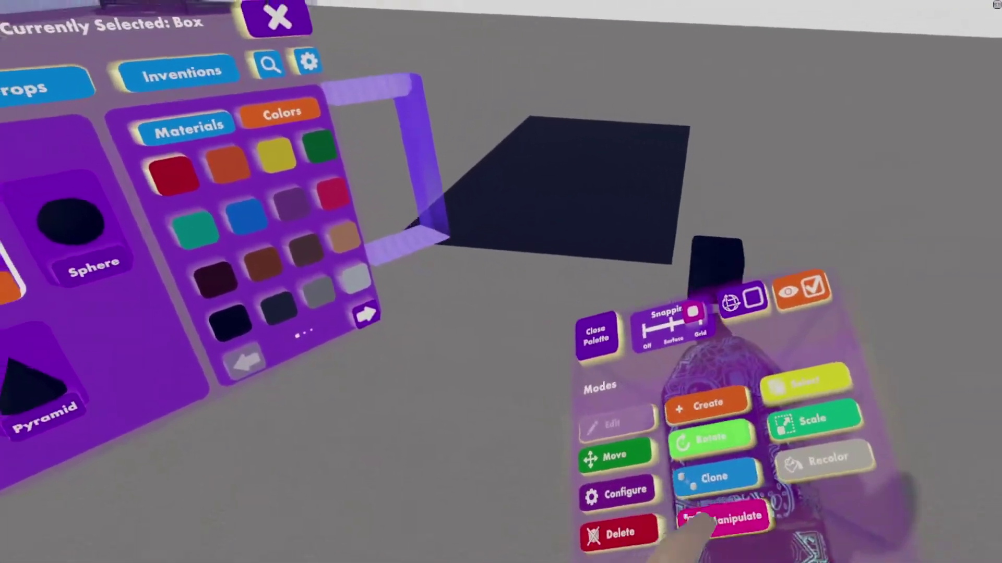
click(704, 519)
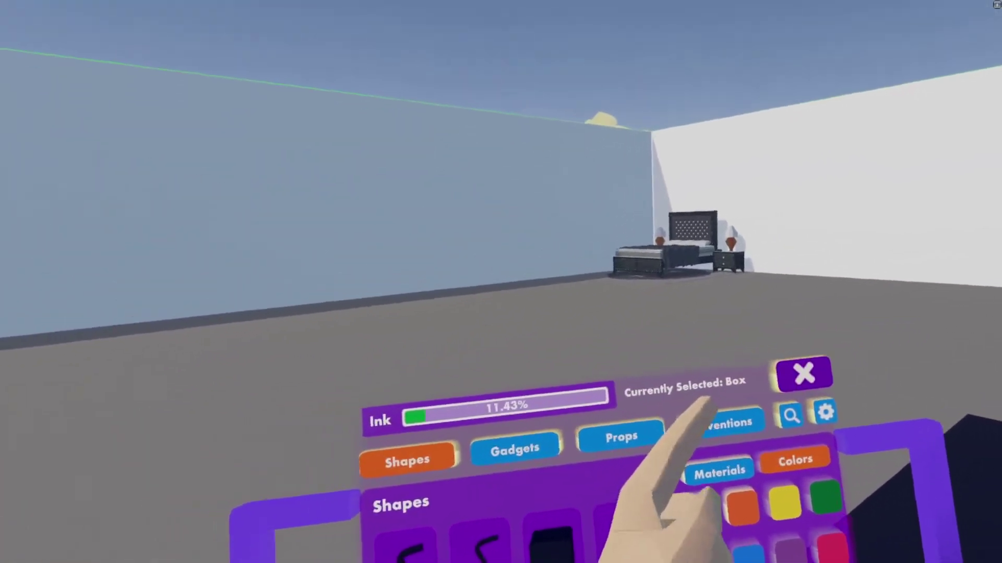
Place a Spawner Gadget from the other gadgets beside the black platform.
click(652, 364)
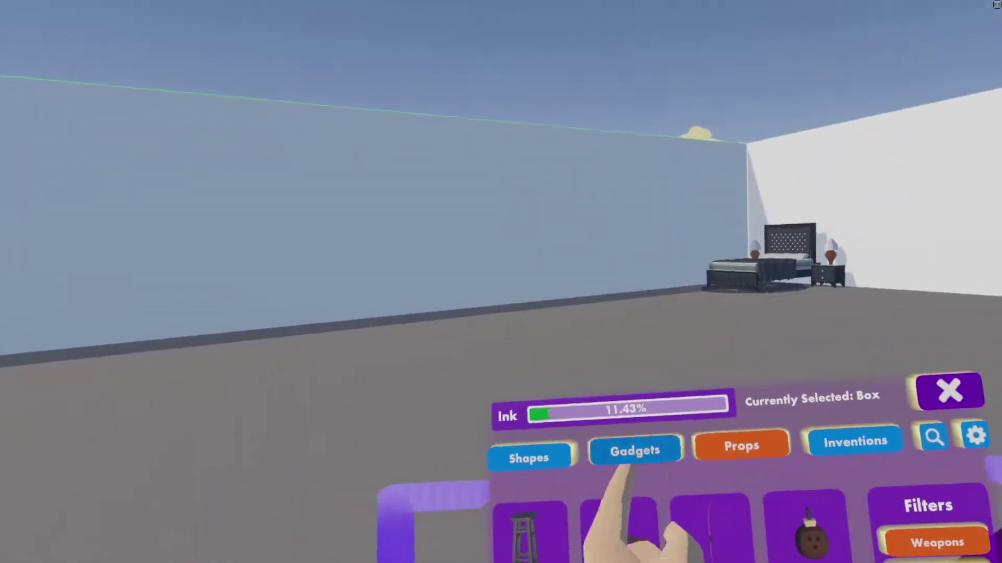
click(658, 246)
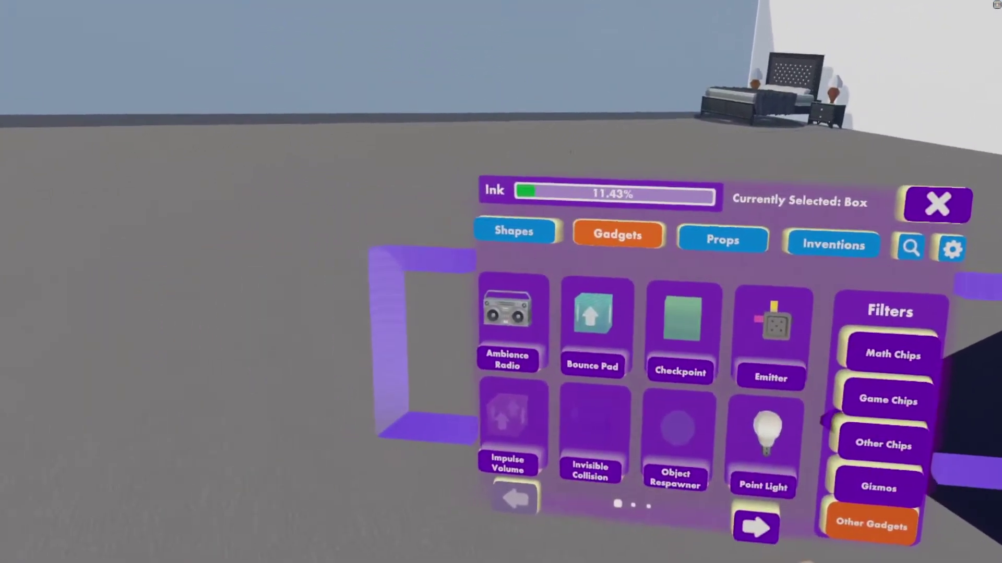
click(756, 528)
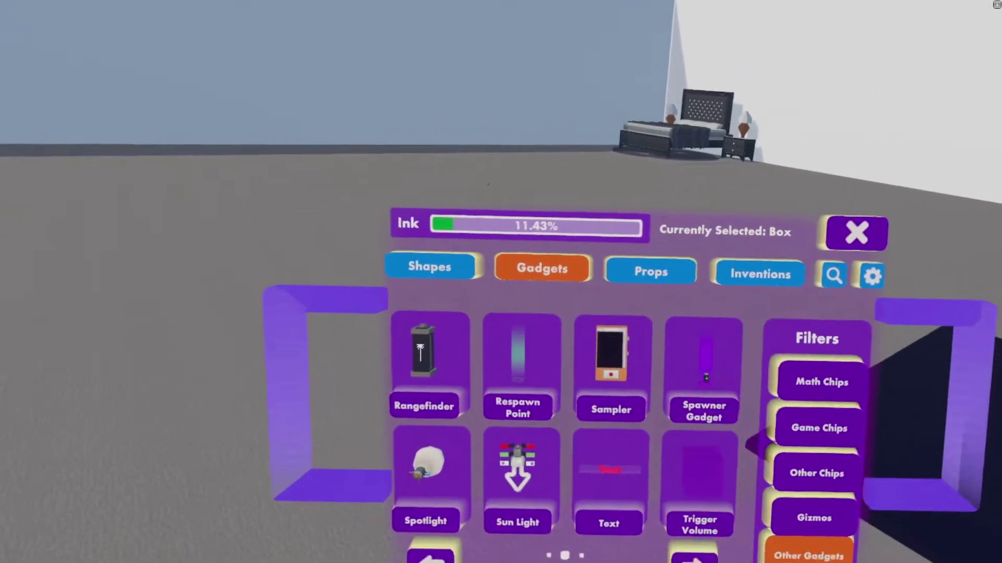
click(703, 365)
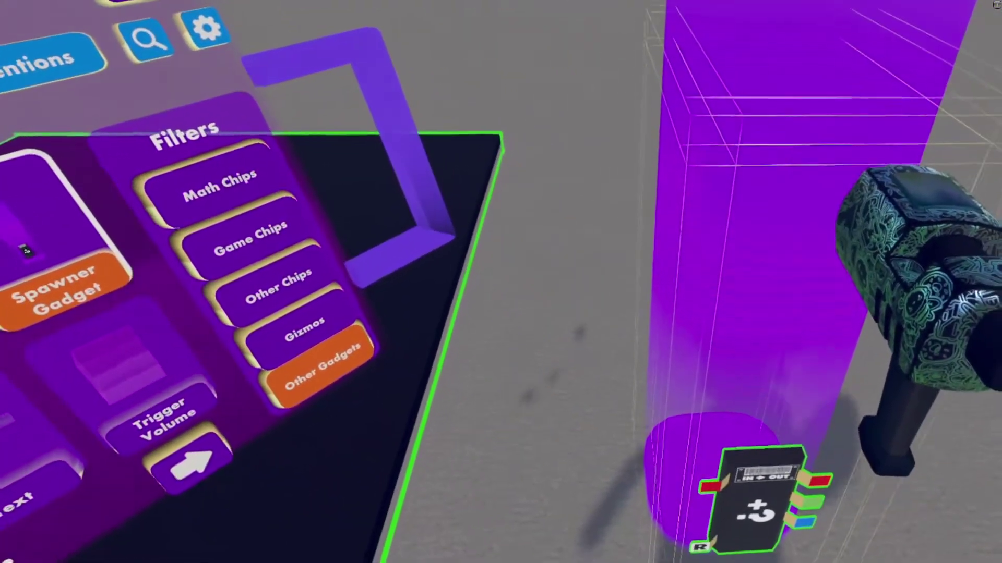
click(756, 515)
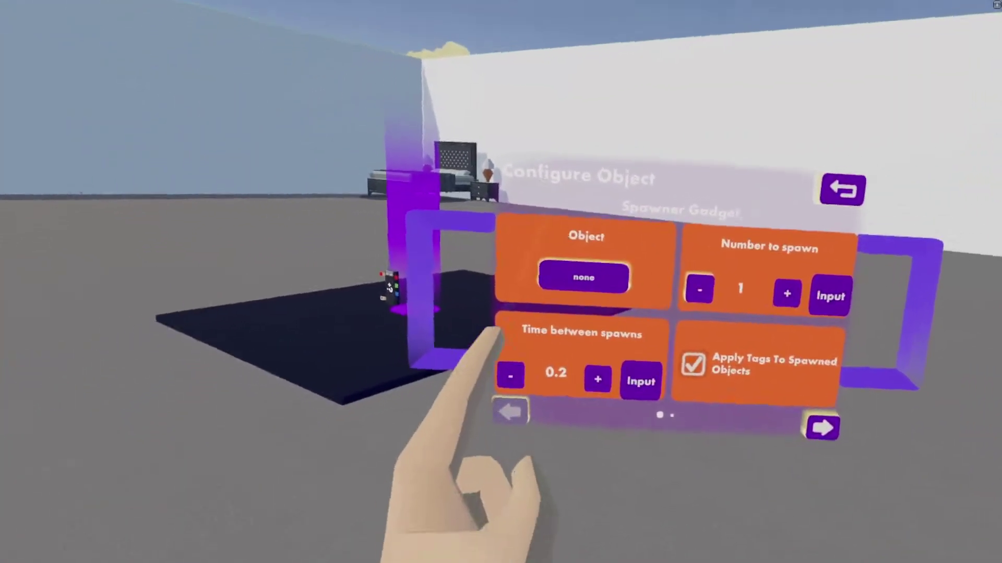
Set the Spawner Gadget's object to Ranged Tread Bot.
click(584, 277)
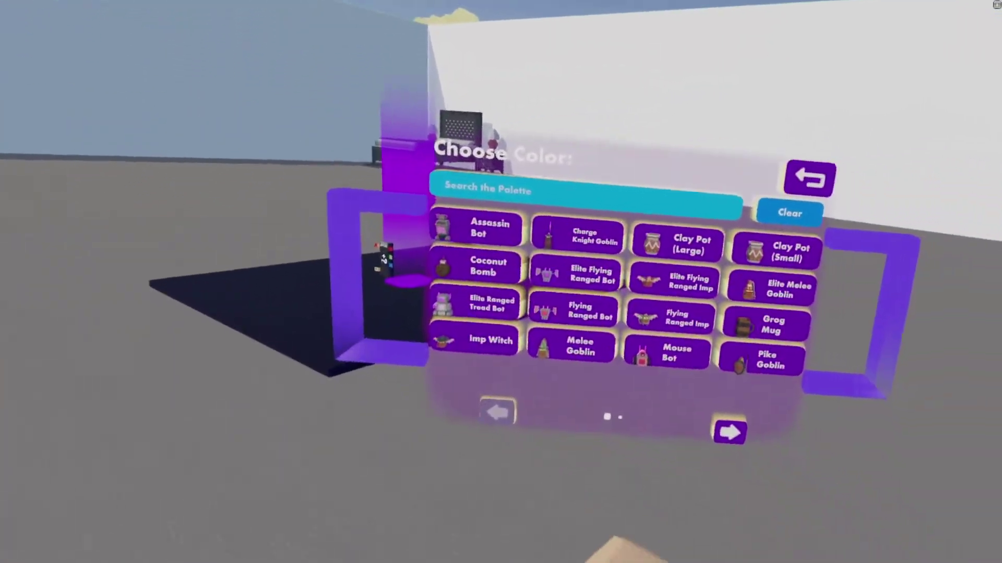
click(743, 419)
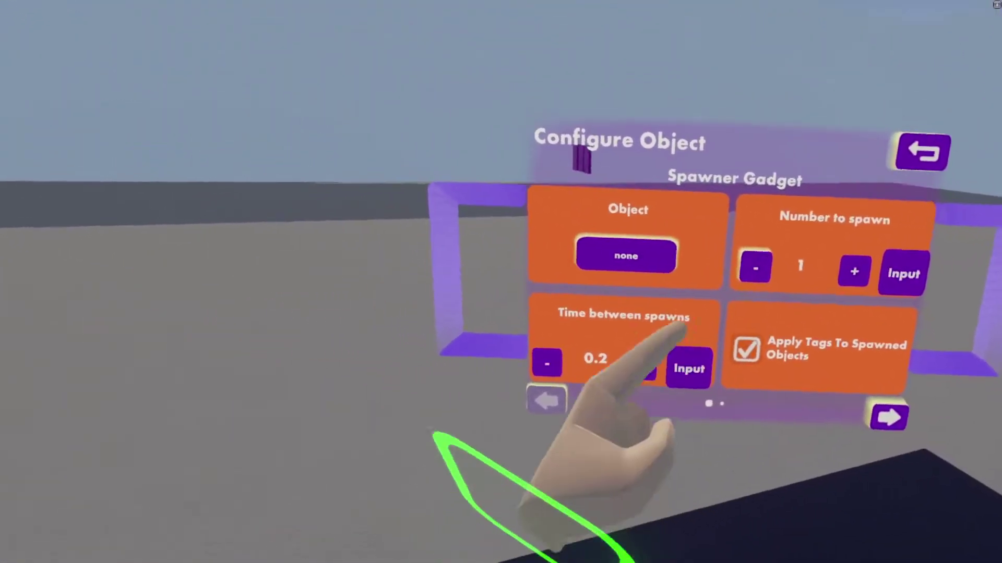
click(626, 255)
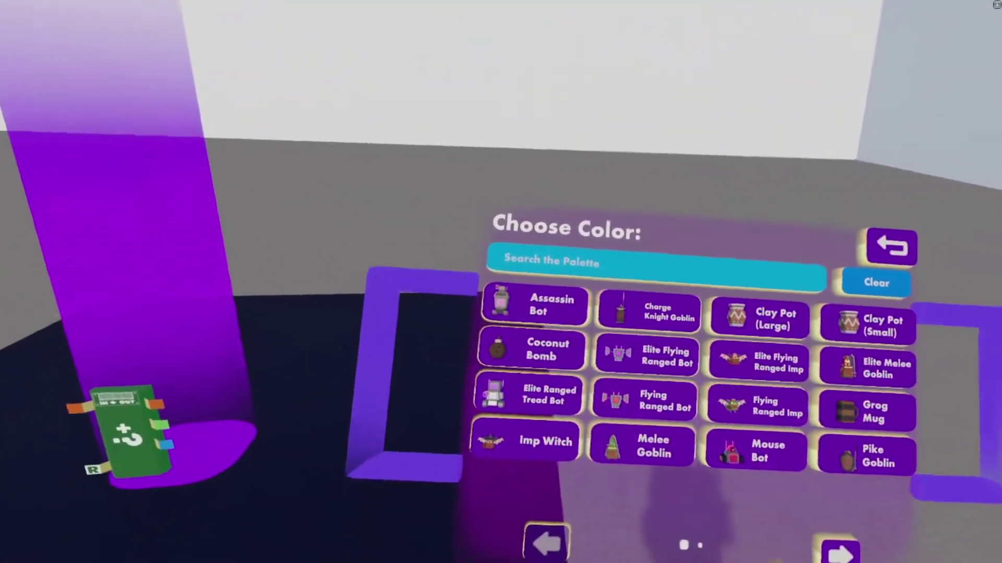
click(898, 557)
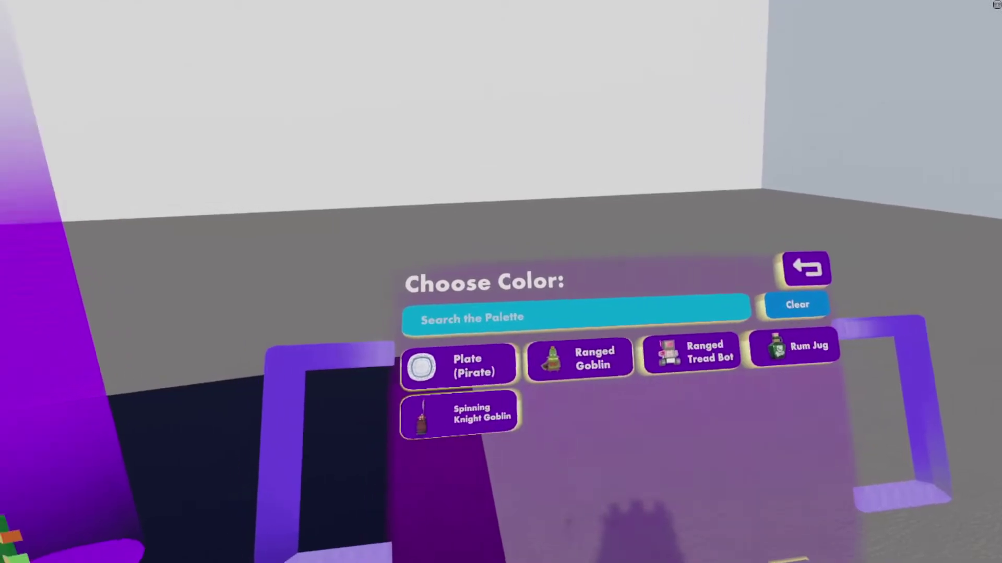
click(643, 334)
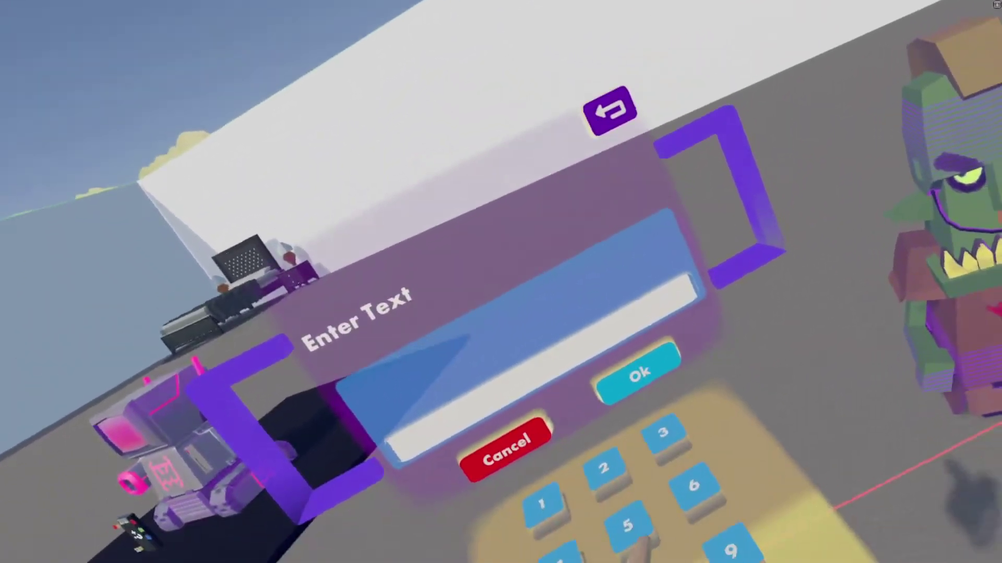
Set the Melee Goblin spawner's number to spawn to 5 and open its time between spawns for editing.
click(628, 526)
click(638, 373)
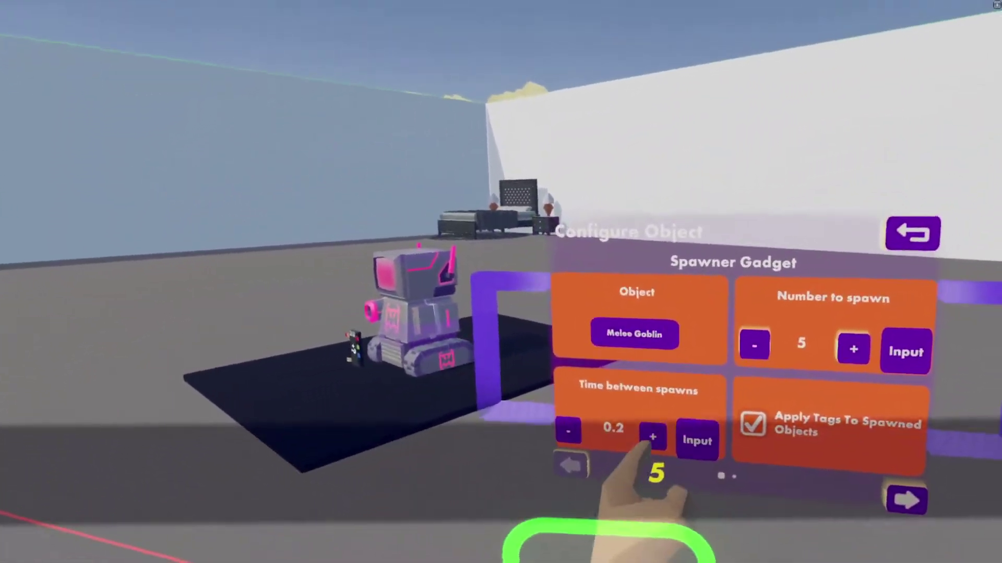
click(696, 439)
click(722, 433)
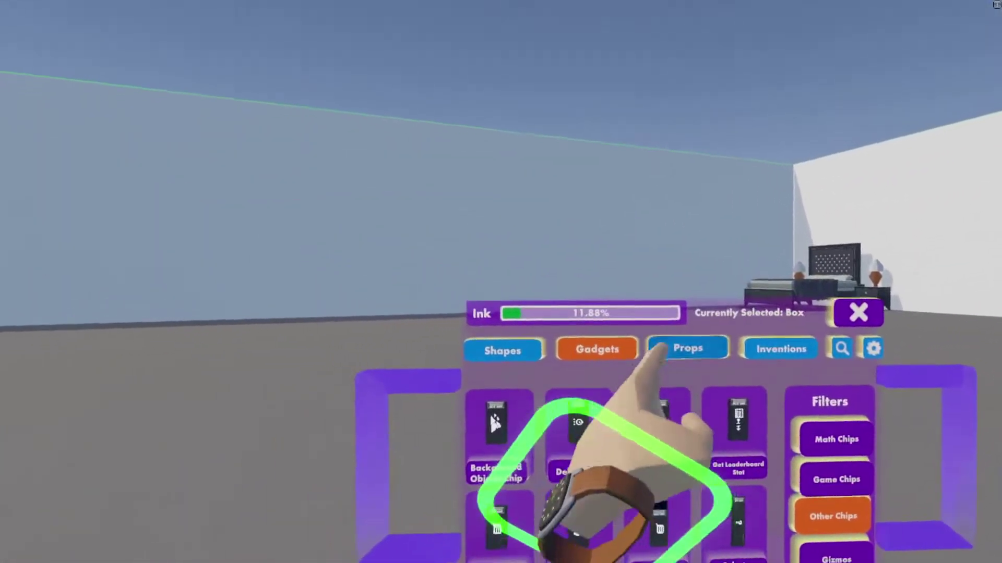
Add a Piston gizmo near the black platform and open its configuration.
click(678, 348)
click(503, 365)
click(659, 365)
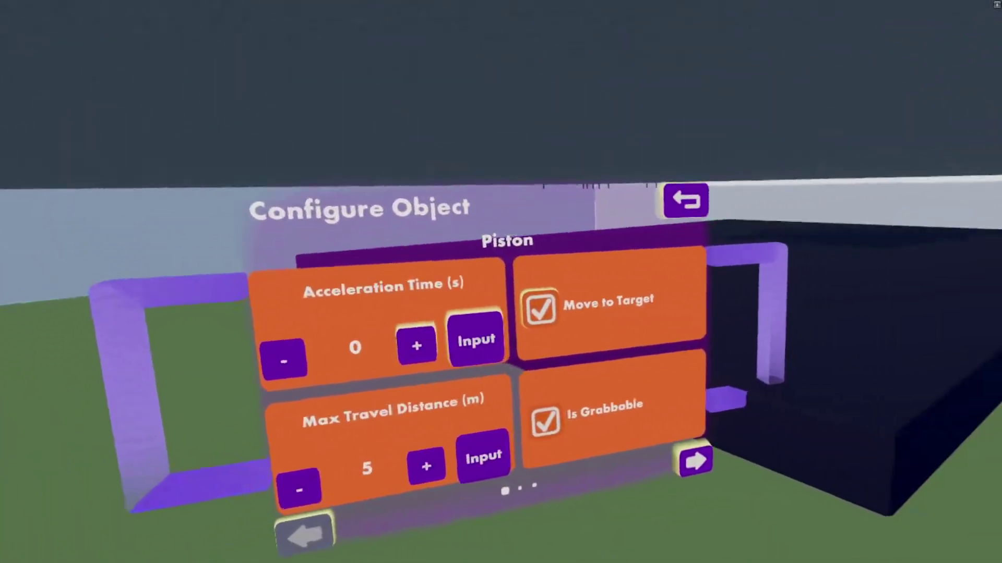
Lower the piston's Max Travel Distance in small increments to 4.4 m.
click(299, 490)
click(299, 489)
click(299, 489)
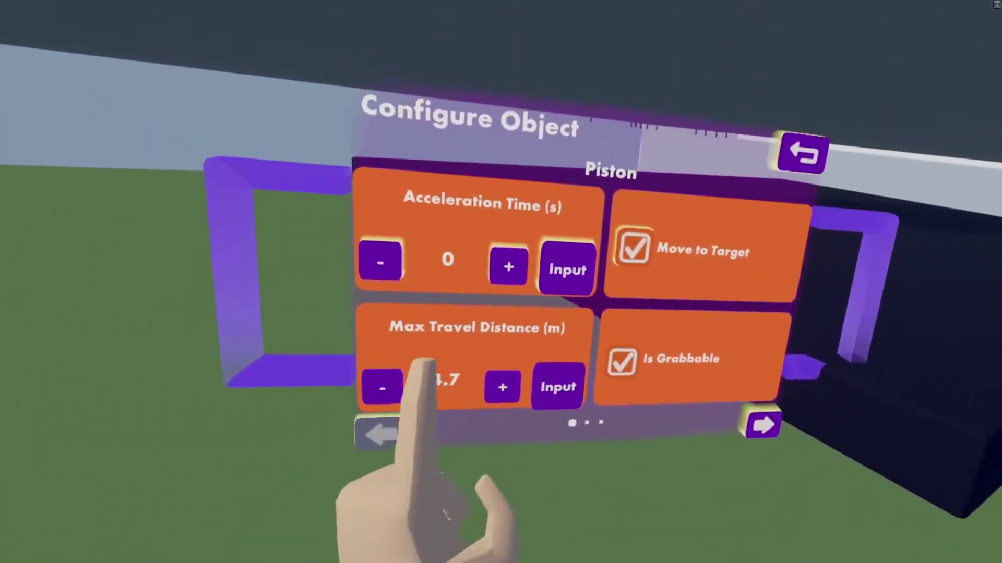
click(444, 372)
click(444, 372)
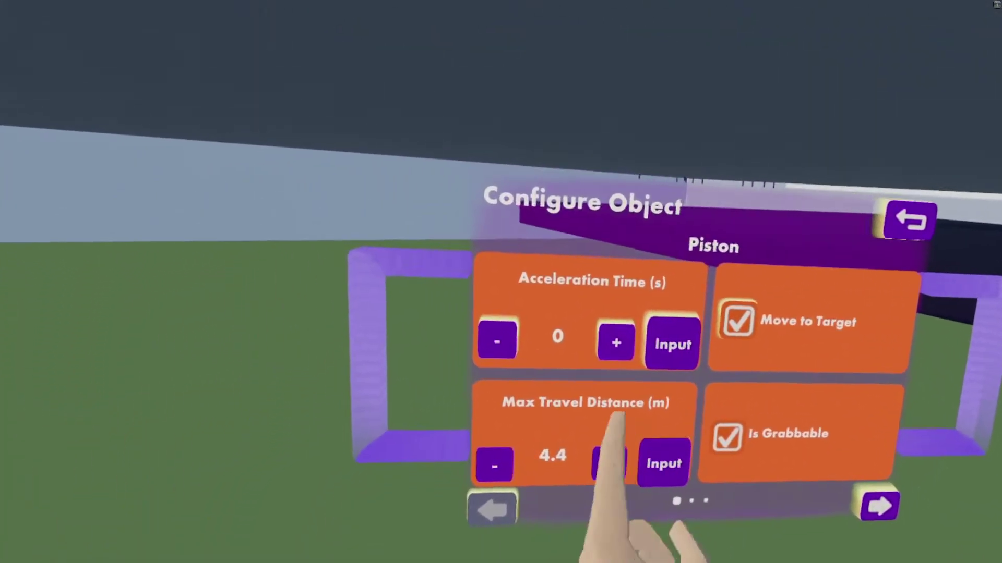
Set the piston's Max Travel Distance to 0.2 m.
click(664, 464)
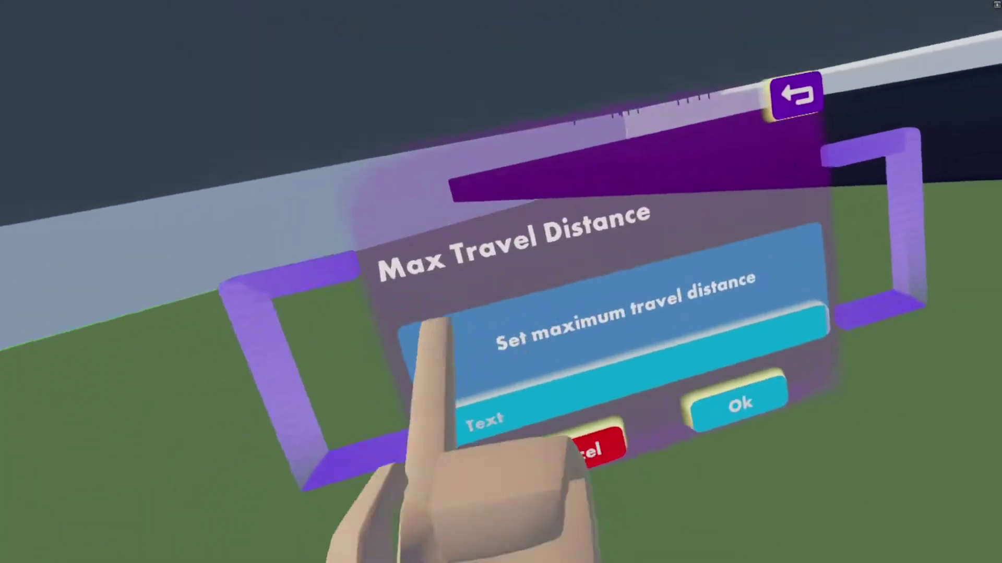
text(0.2)
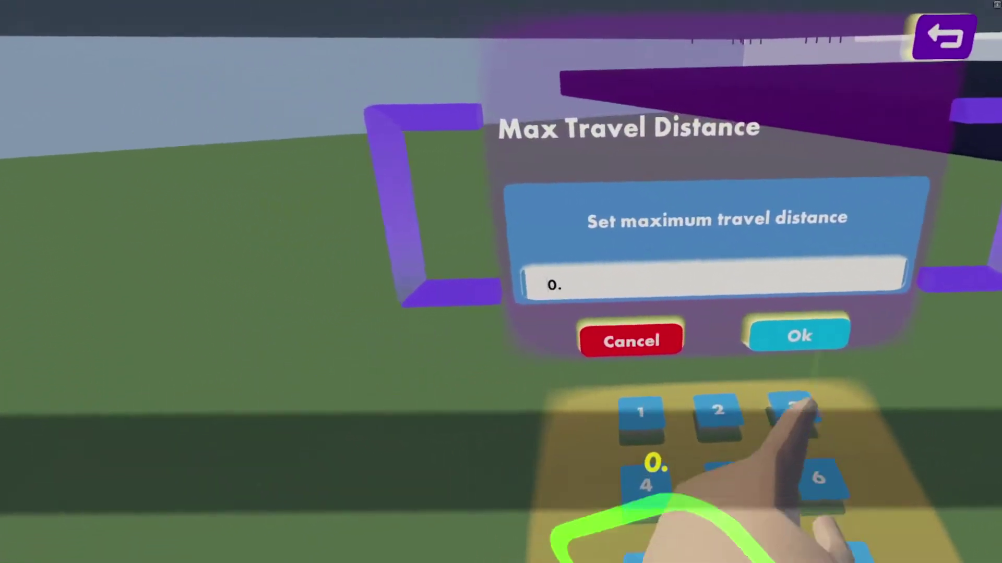
click(709, 368)
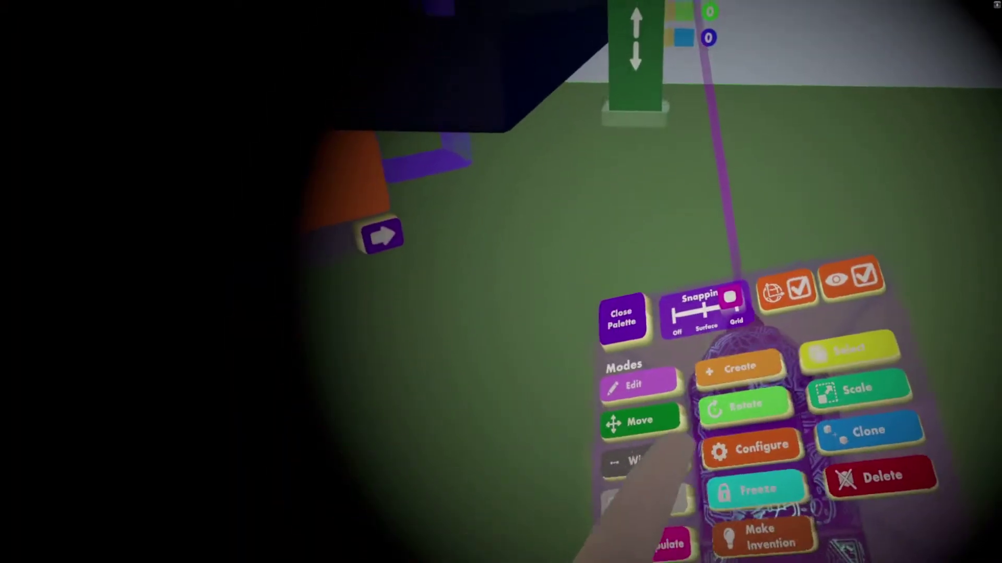
Set the piston's speed signal to 50 cm/s.
click(725, 411)
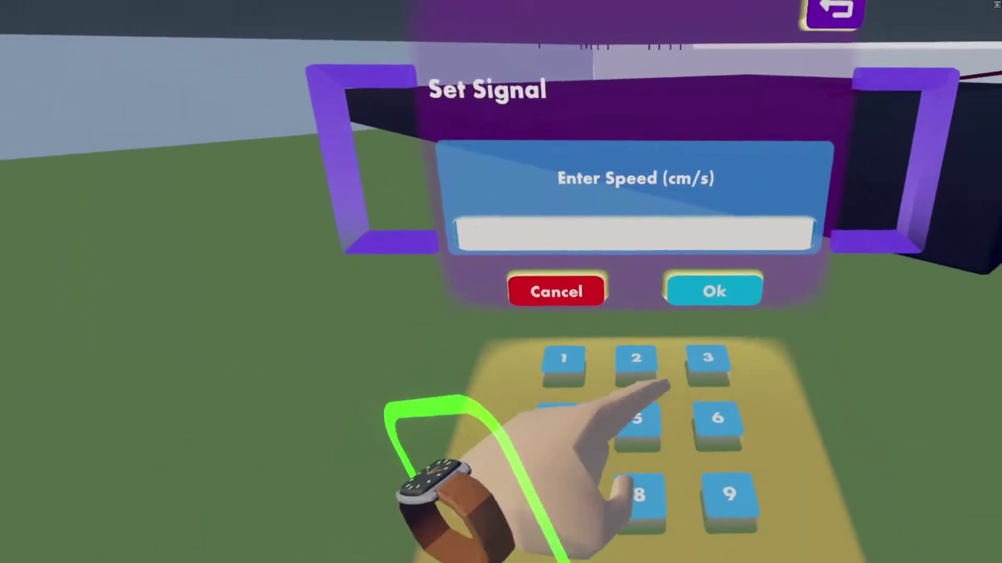
text(50)
click(828, 477)
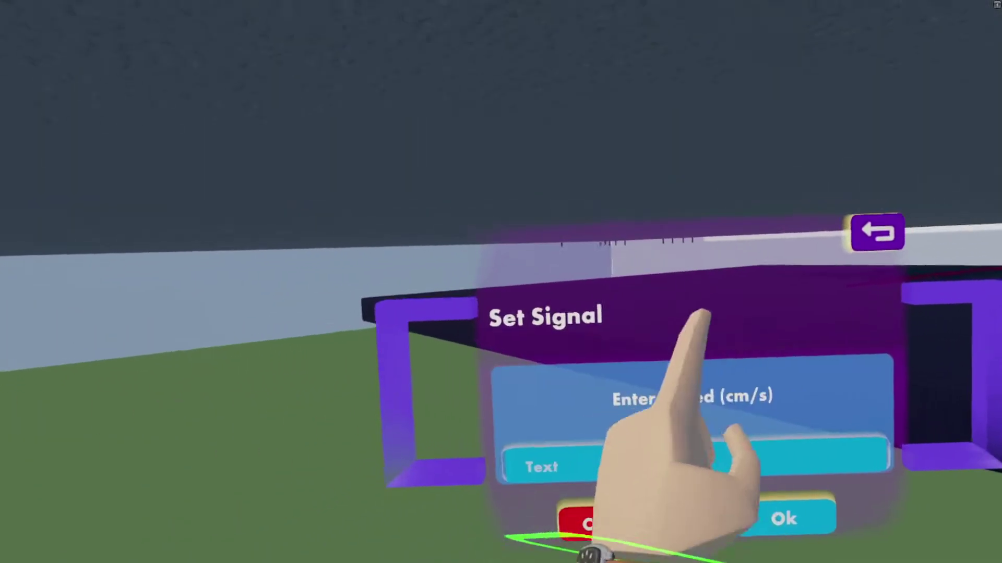
Set the piston's speed signal to 100 cm/s.
click(694, 459)
text(100)
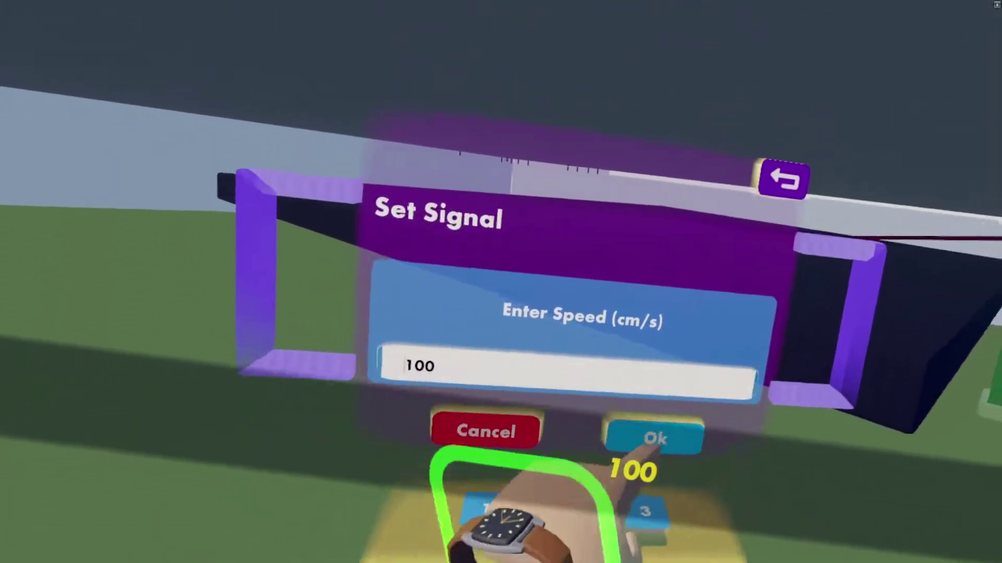
click(652, 439)
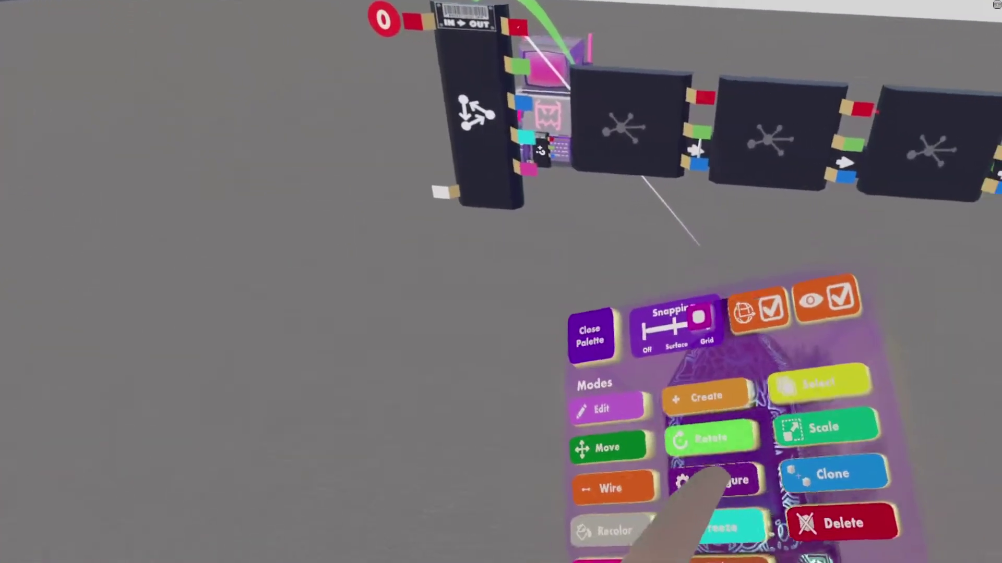
Configure a State chip in the row of states with a Value 1 of 50.
click(717, 479)
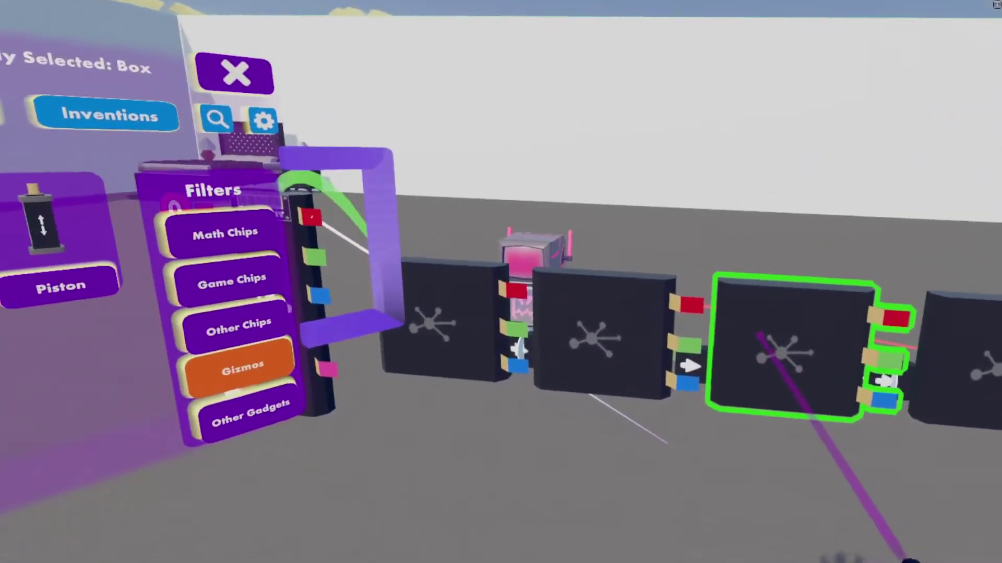
click(759, 335)
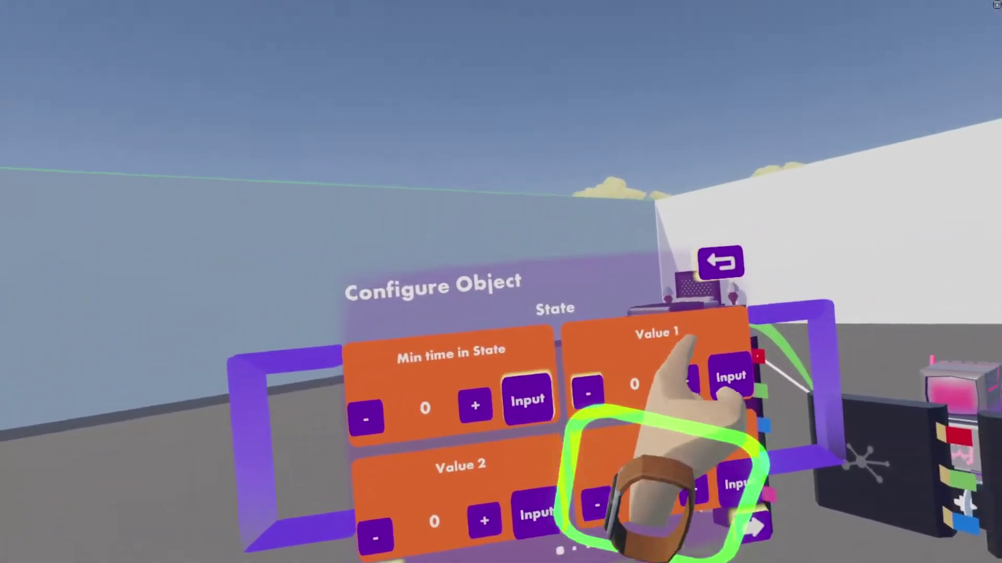
click(729, 385)
click(535, 391)
click(653, 420)
click(650, 553)
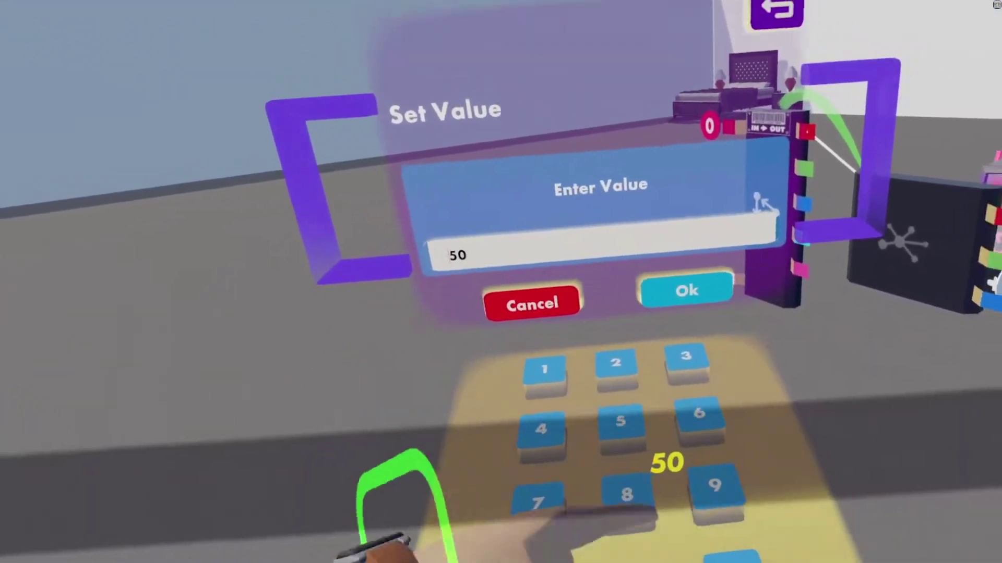
click(687, 291)
Set Value 1 to 50 on the next State chip in the row.
click(733, 348)
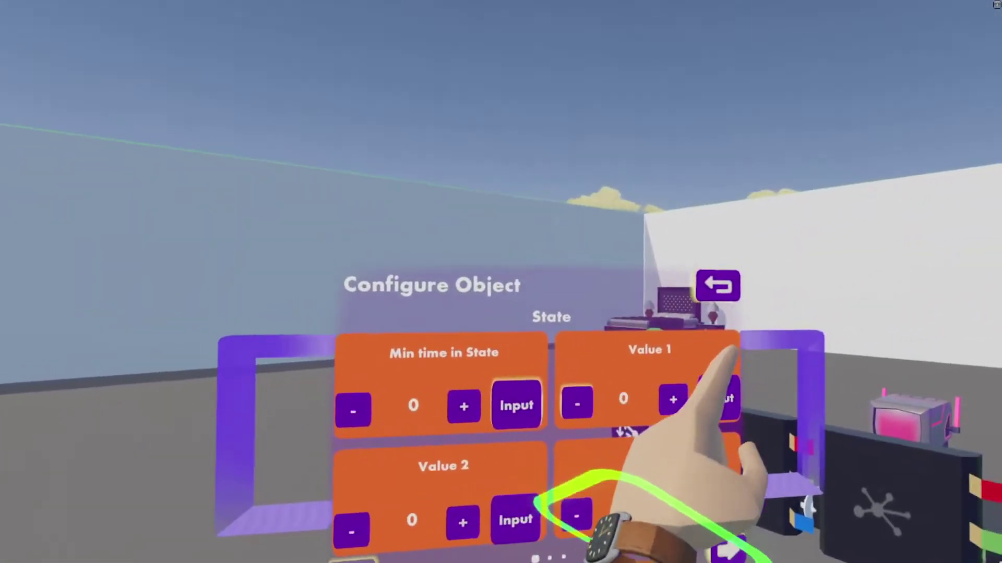
click(720, 399)
text(50)
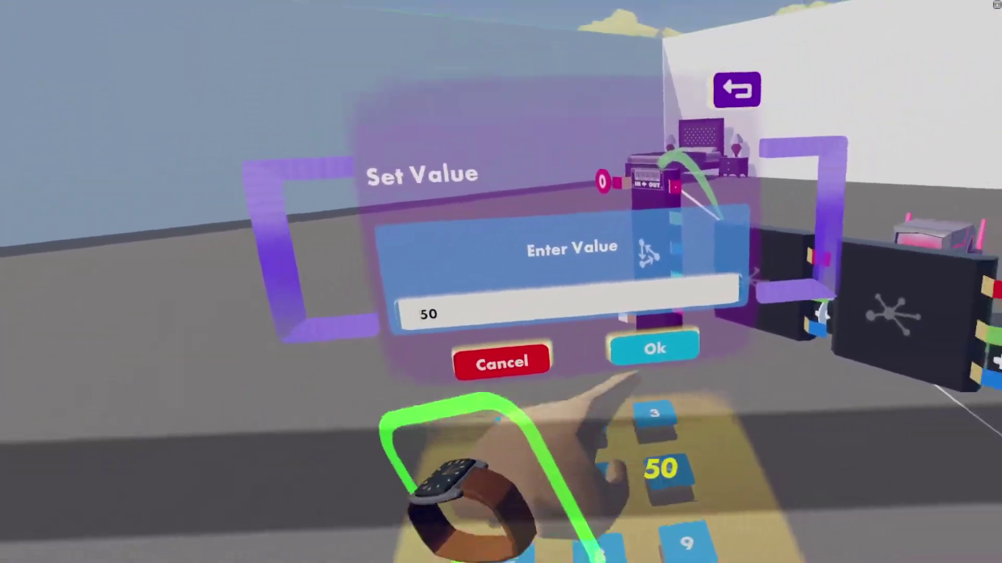
click(655, 348)
Give another State chip in the row a Value 1 of 50.
click(612, 320)
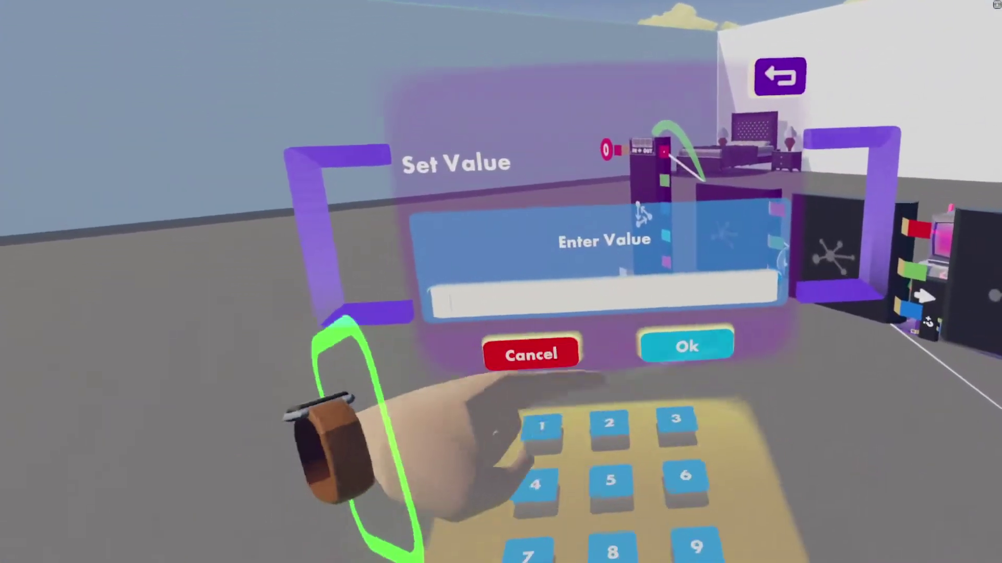
text(50)
click(676, 478)
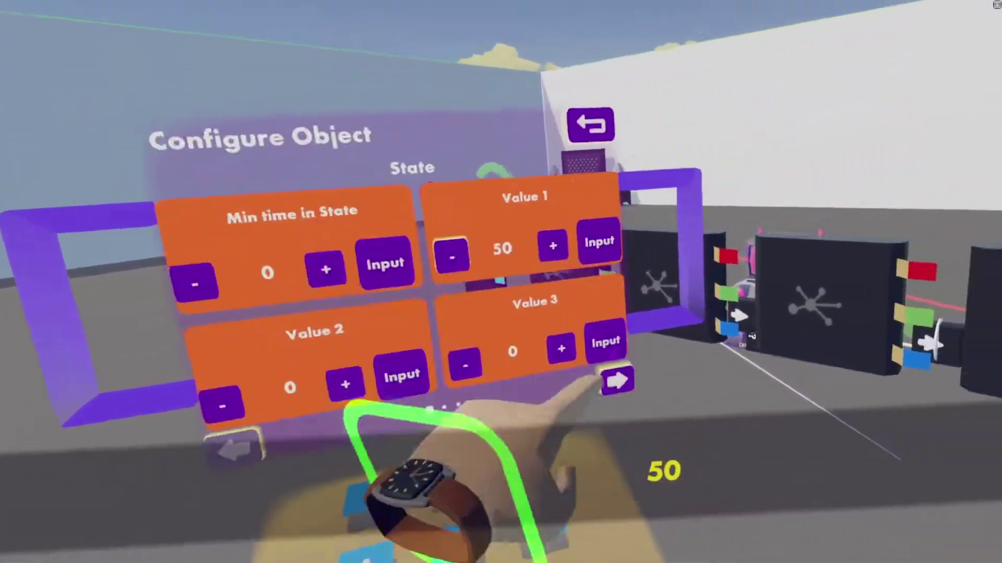
click(415, 468)
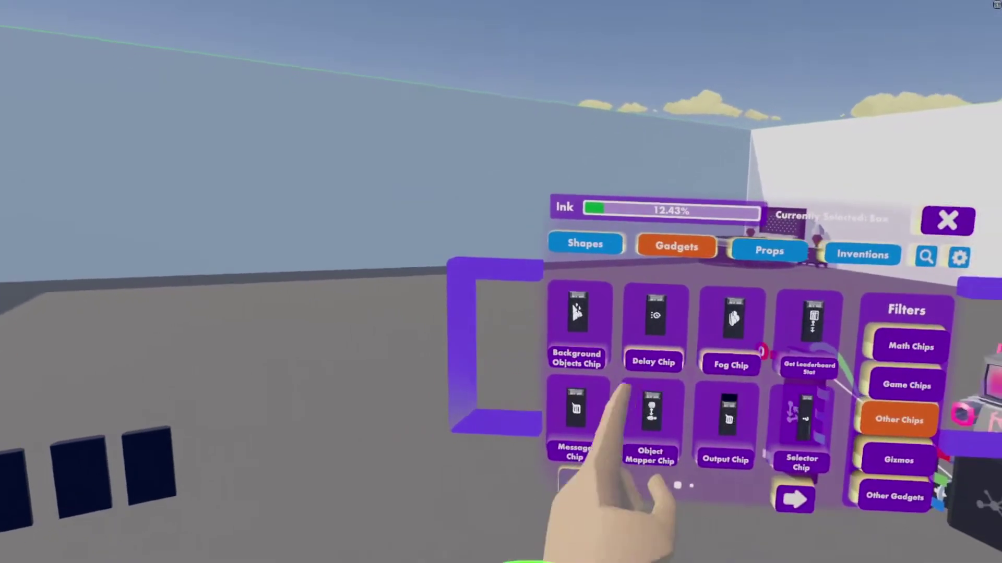
Place a Fog Chip from the other chips near the Melee Goblin spawner.
click(731, 365)
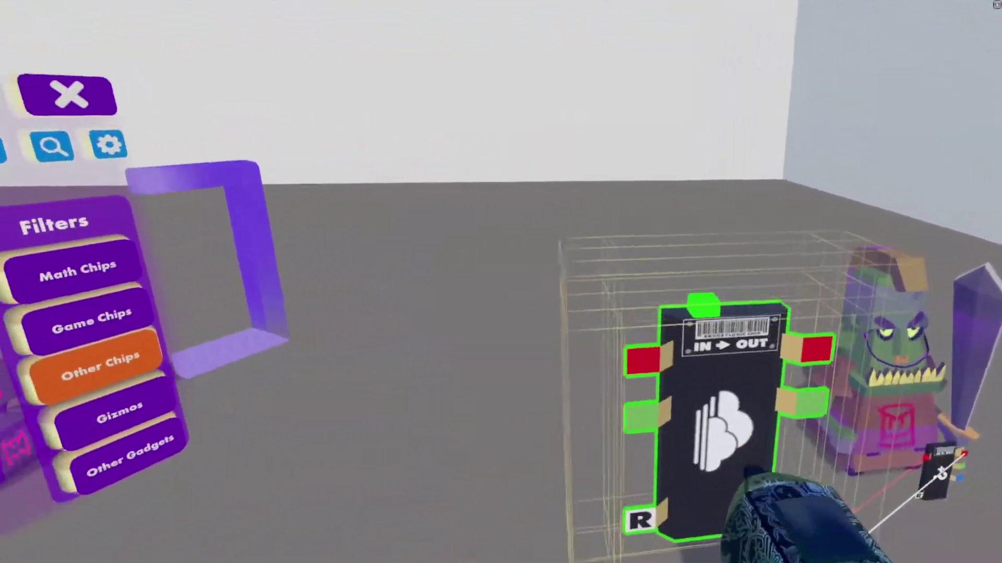
click(94, 302)
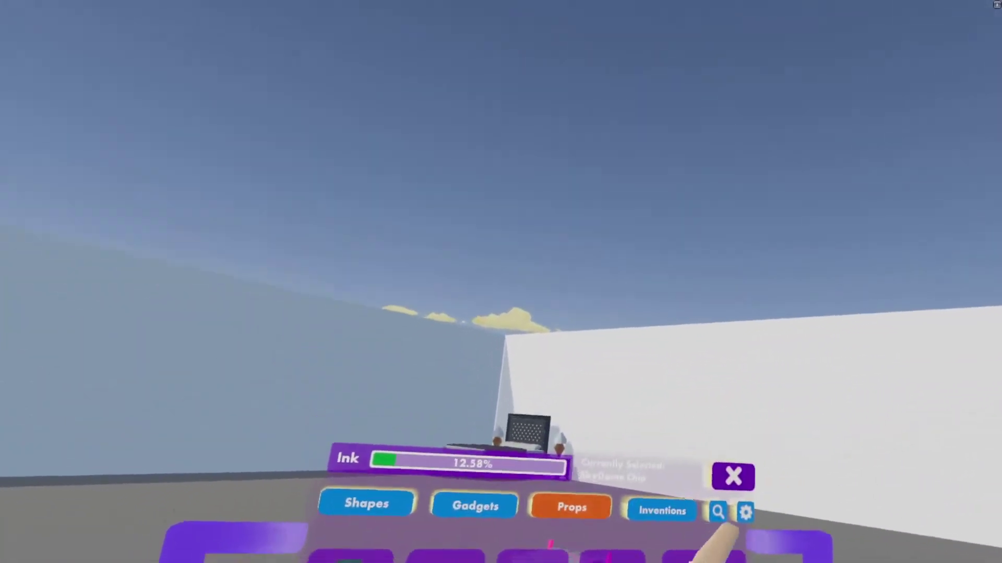
Place the SkyDome and Background Objects chips in line with the Fog Chip.
click(661, 511)
click(462, 369)
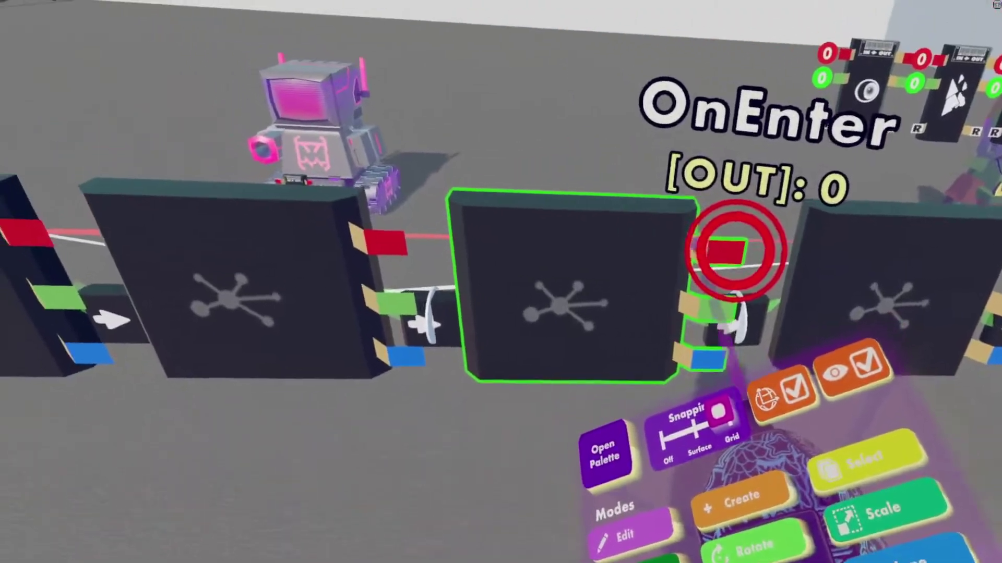
Set the Min time in State to 5 on one of the State chips in the row.
click(626, 313)
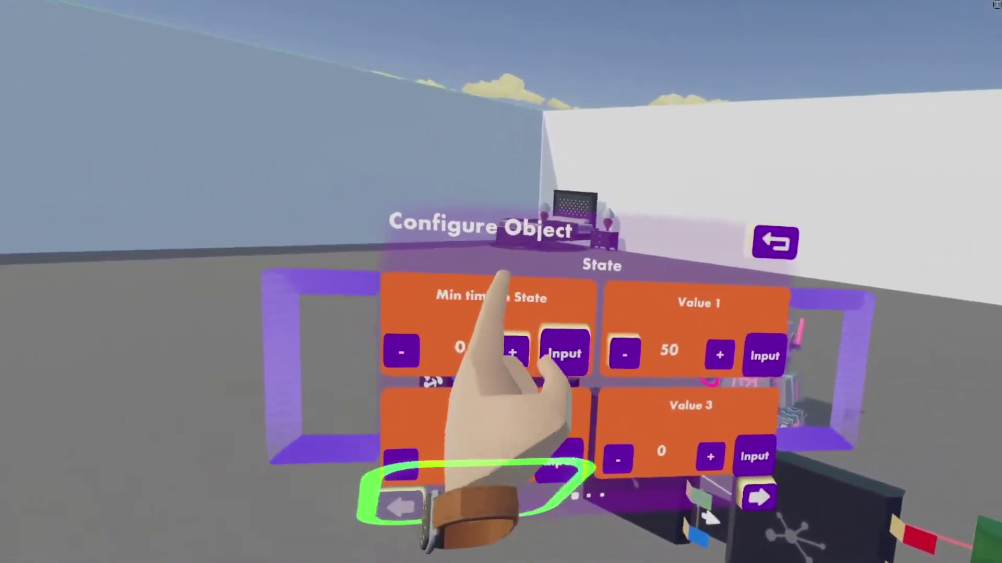
click(512, 352)
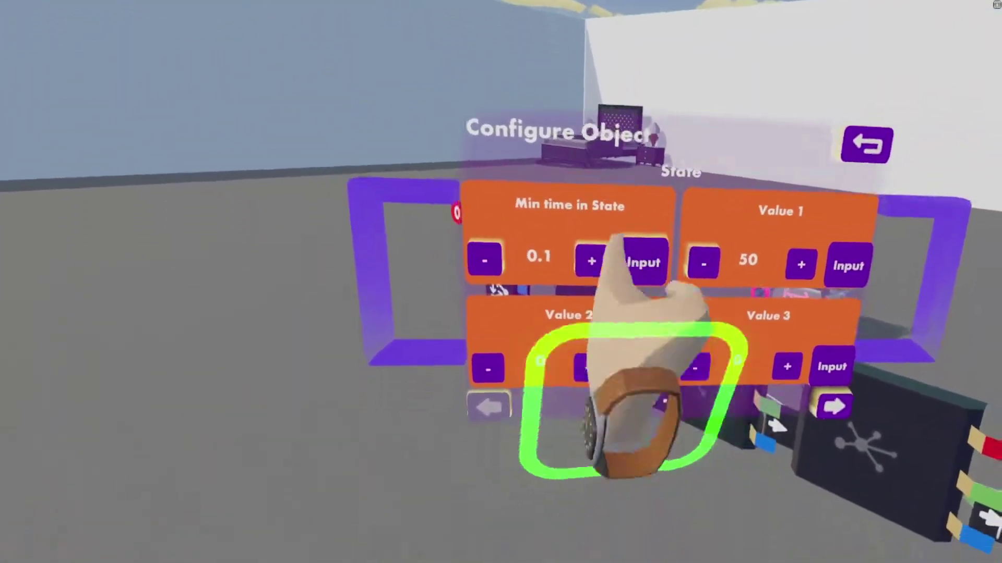
click(591, 261)
click(644, 263)
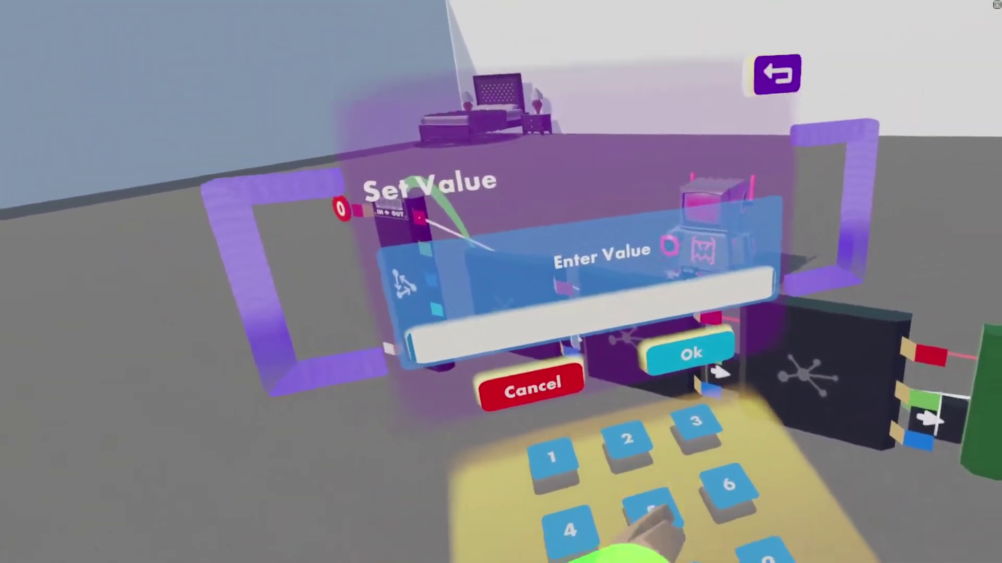
click(652, 509)
click(690, 353)
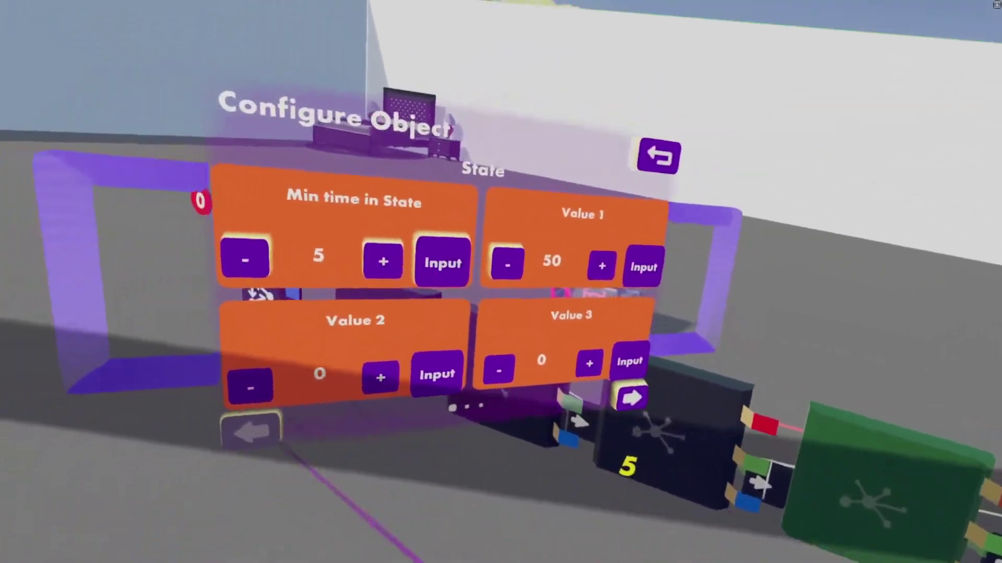
click(658, 155)
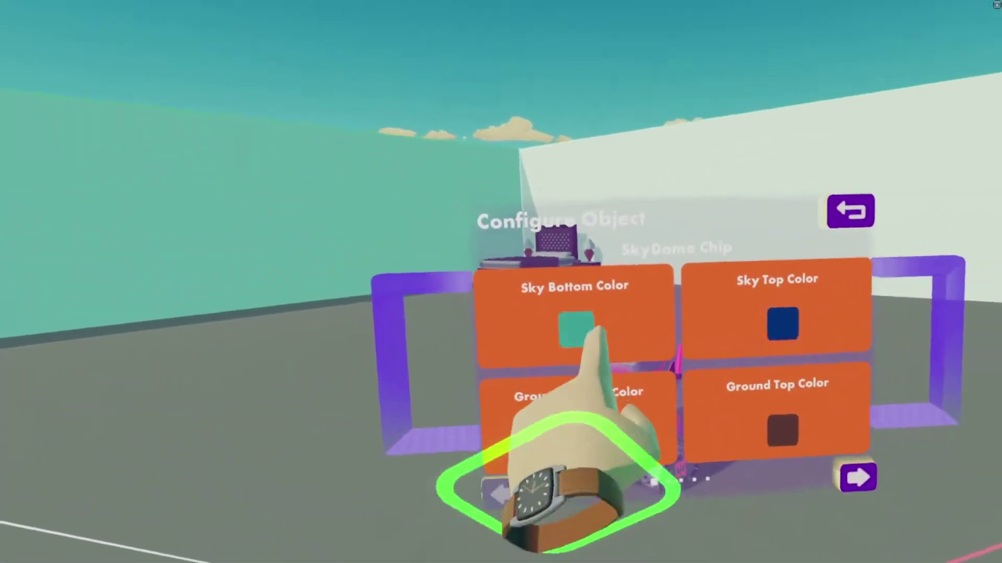
Change the SkyDome Chip's sky colors to a near-black navy.
click(654, 326)
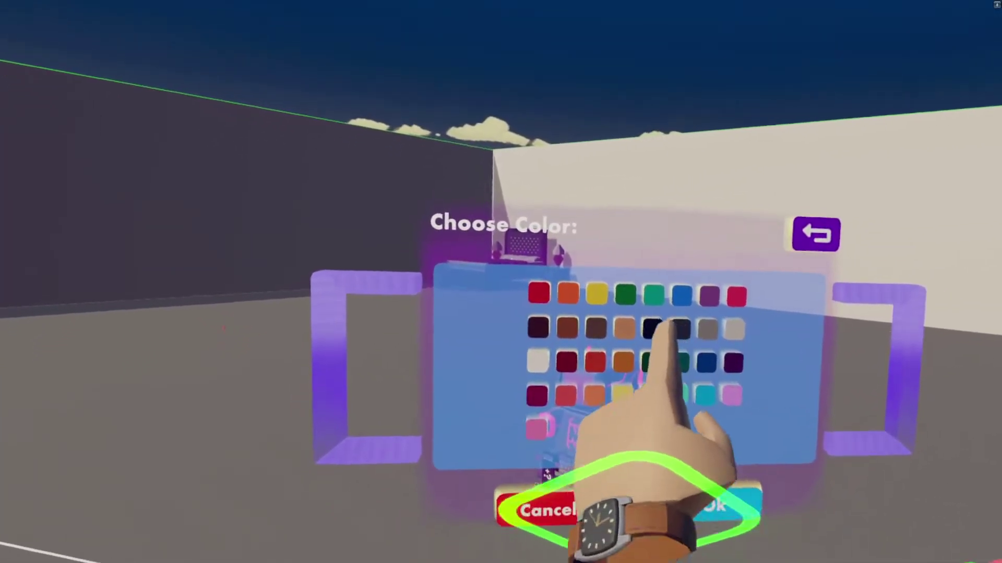
click(679, 329)
click(725, 505)
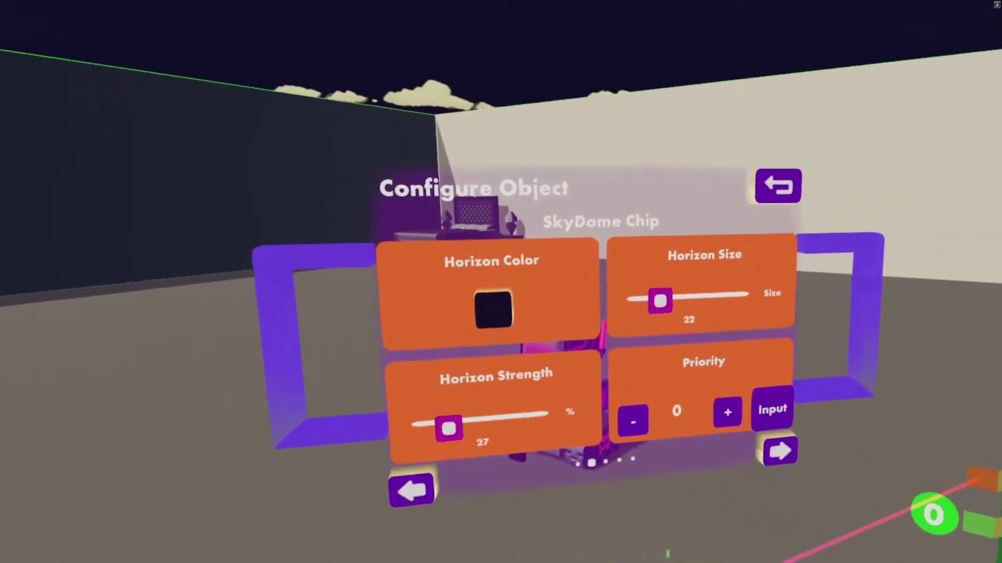
Set the SkyDome Chip's Disabled Blend out time to 5 seconds and its Enabled Blend in time to 0.
click(779, 452)
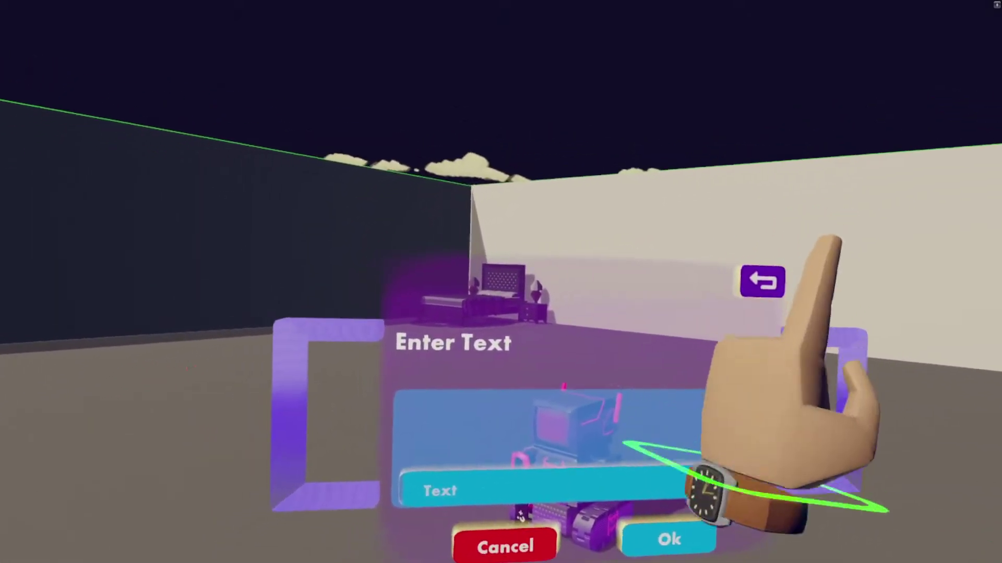
click(543, 488)
click(636, 529)
click(707, 382)
click(561, 397)
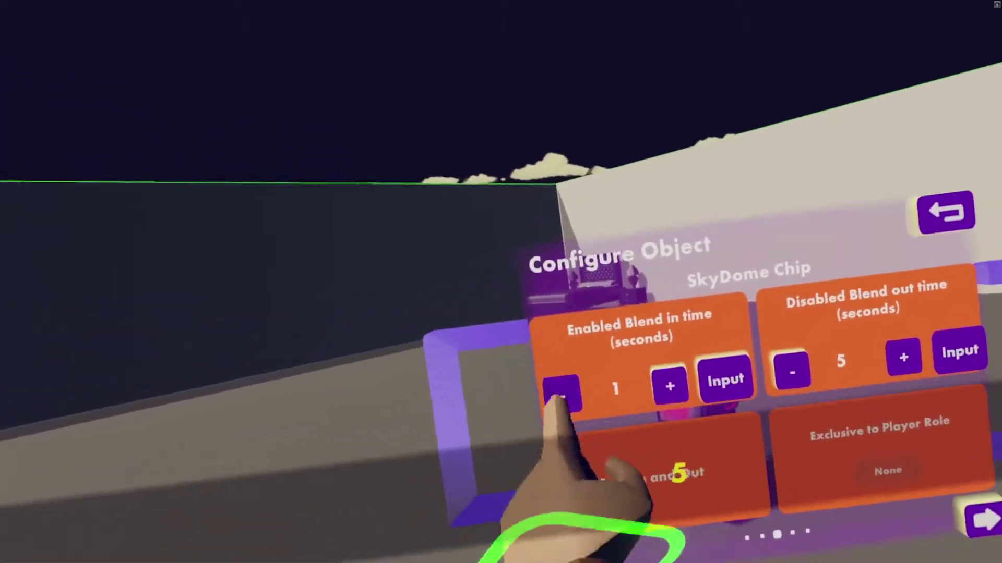
click(560, 396)
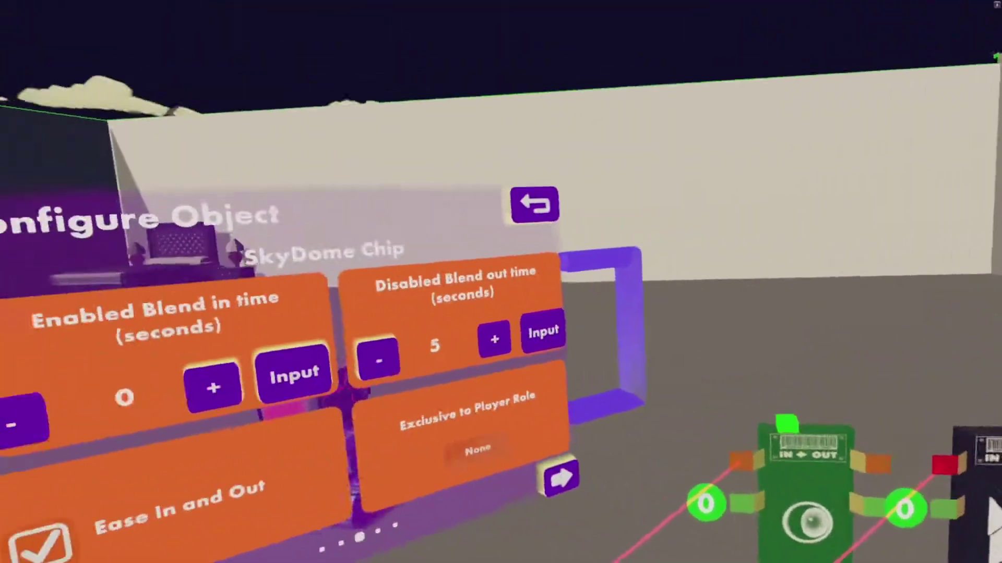
click(561, 477)
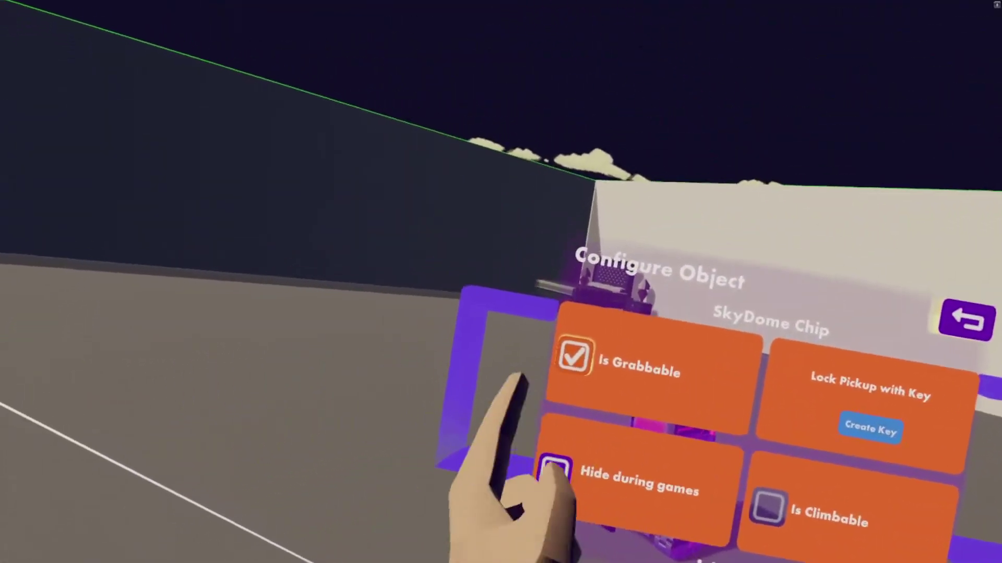
click(780, 360)
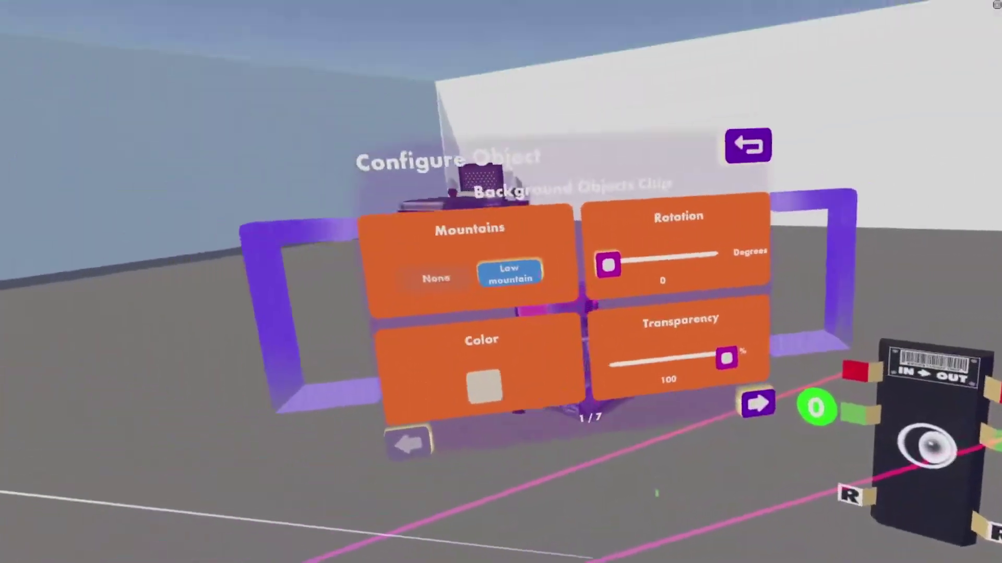
Set the Background Objects Chip's Disabled Blend out time to 5 seconds and its Enabled Blend in time to 0.
click(776, 531)
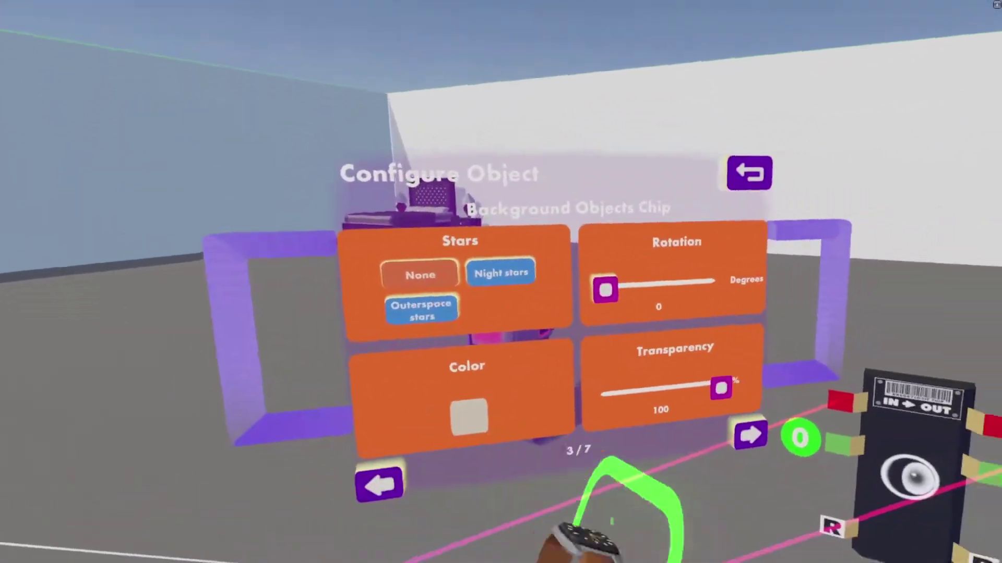
click(823, 496)
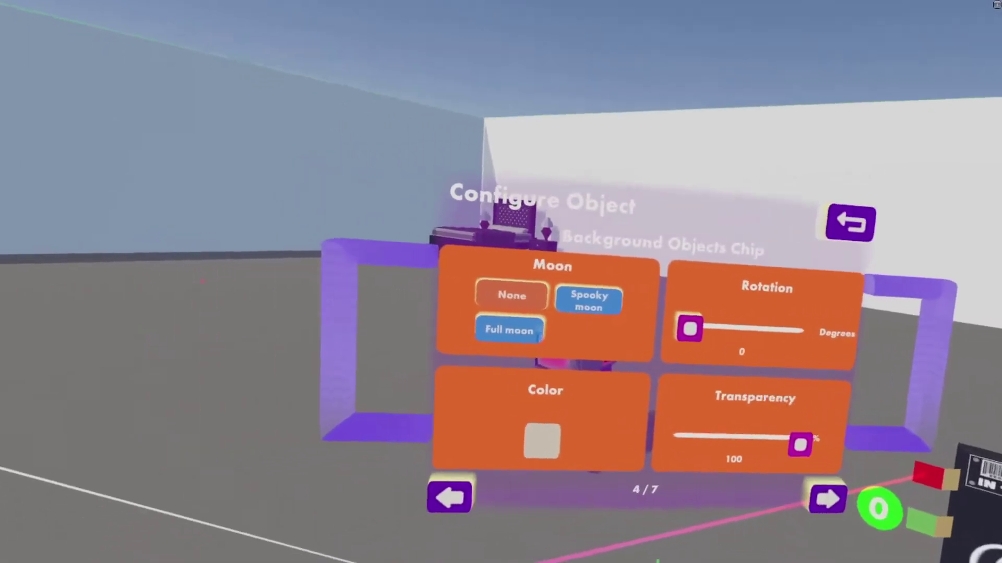
click(752, 482)
click(520, 487)
click(830, 459)
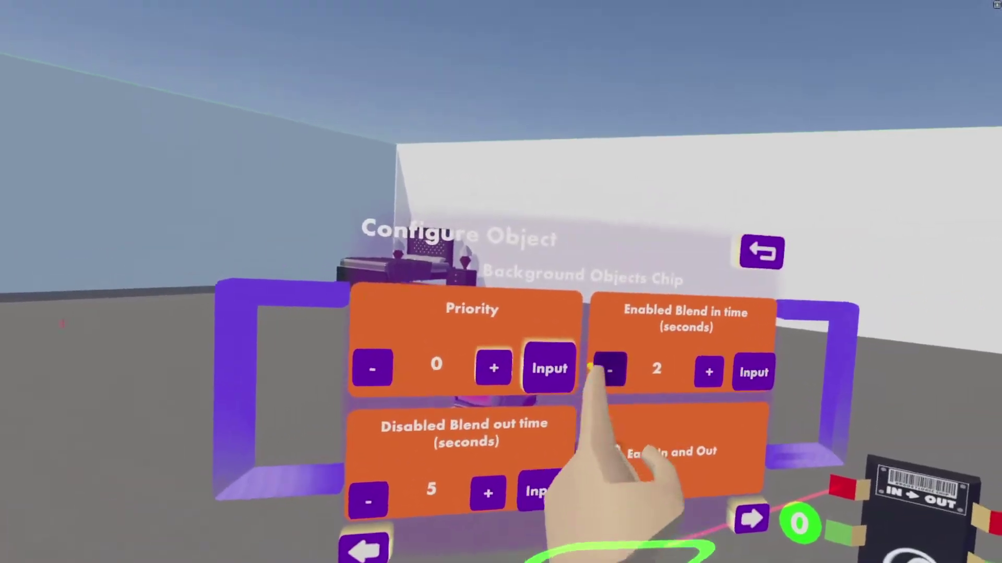
click(609, 369)
click(609, 370)
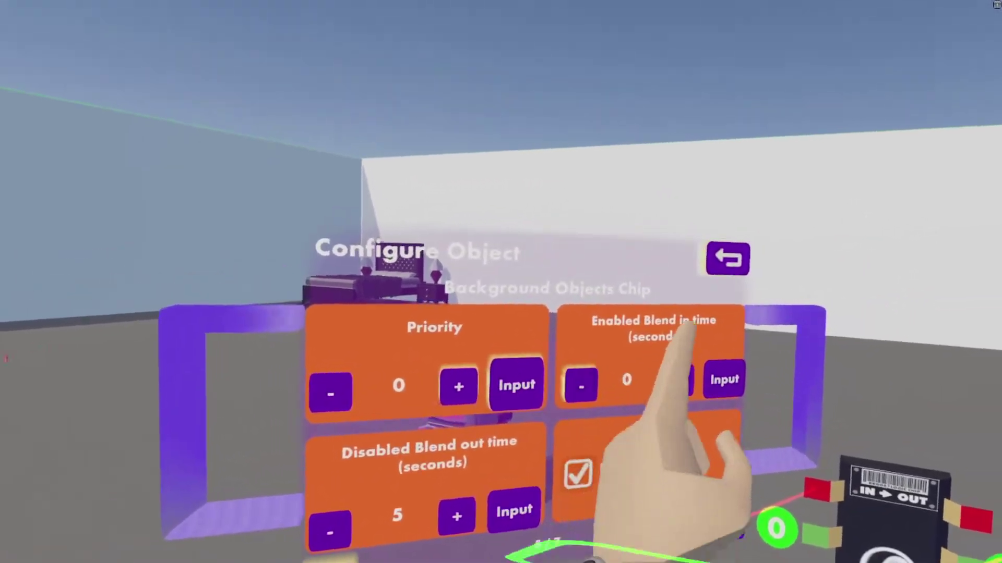
click(762, 252)
Configure the Fog Chip with a near-black Fog Color and a Fade Distance of 0.
click(280, 189)
click(637, 290)
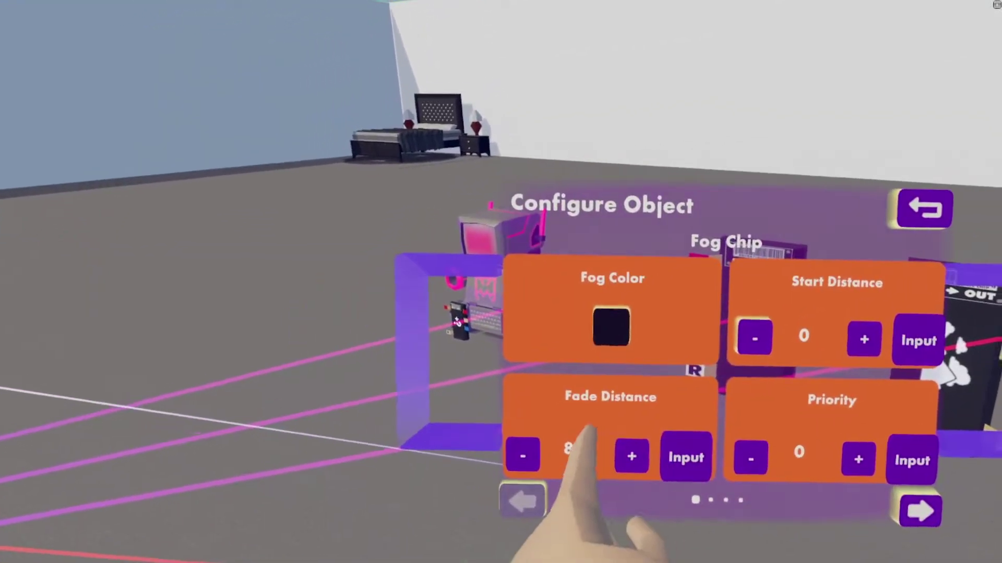
click(630, 483)
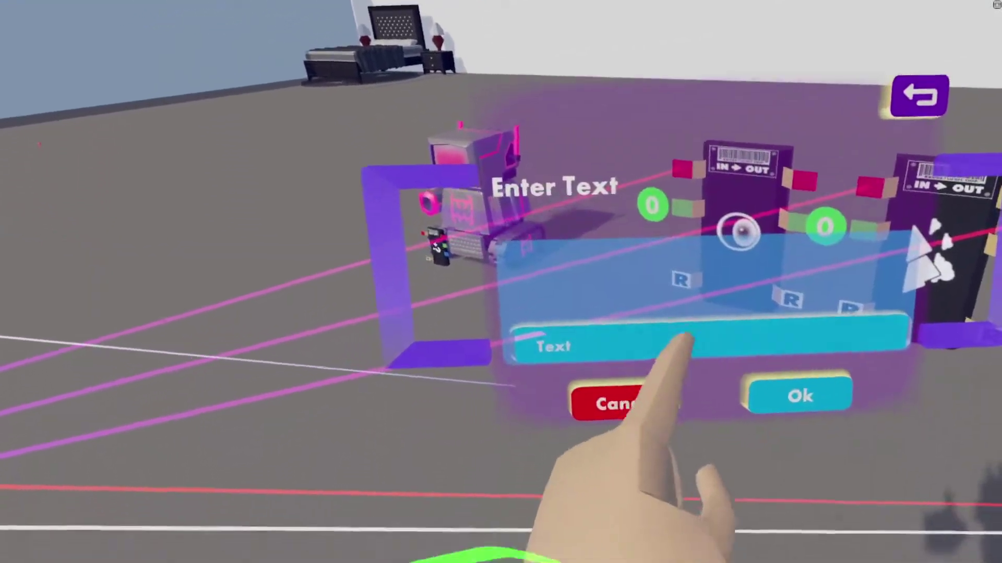
text(1)
key(BackSpace)
text(0)
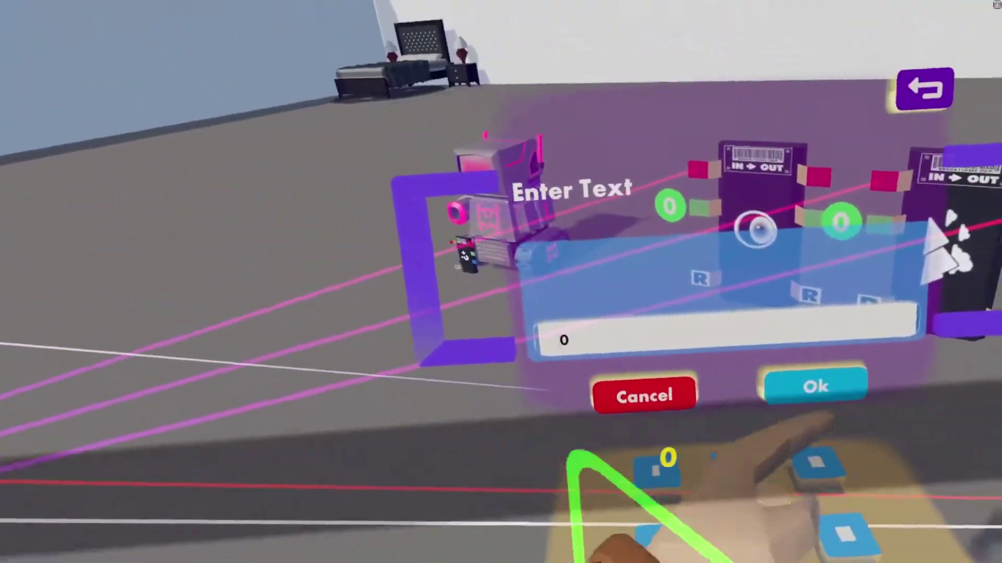
click(754, 315)
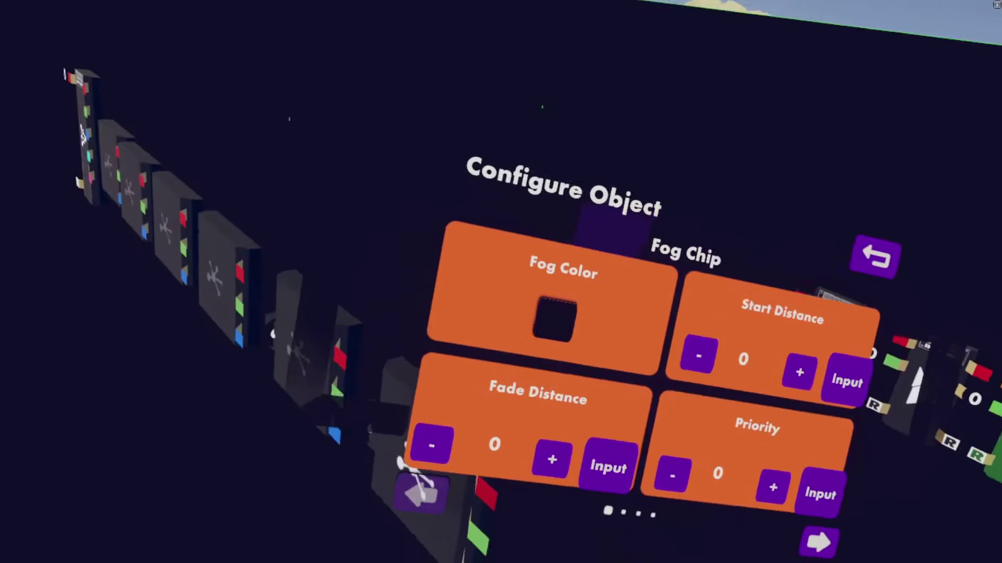
Increase the Fog Chip's Disabled Blend out time by several seconds.
click(819, 541)
click(516, 545)
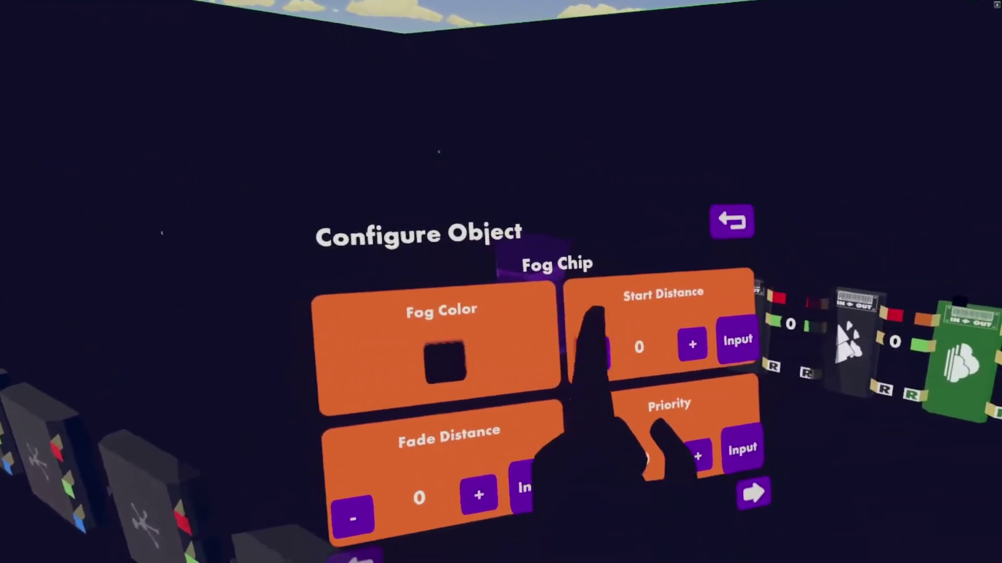
click(642, 261)
click(707, 241)
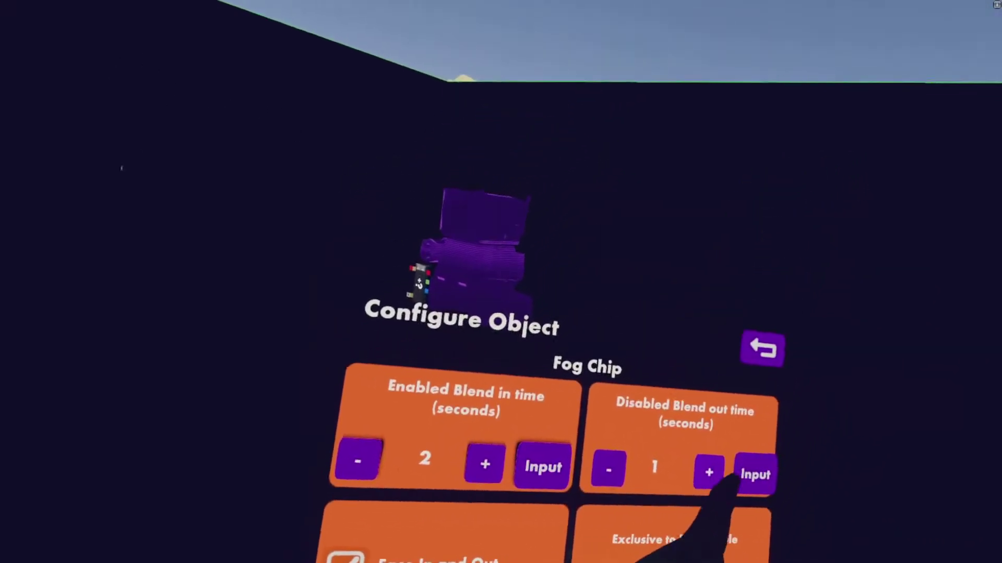
click(708, 473)
click(709, 472)
click(708, 472)
click(708, 472)
click(708, 473)
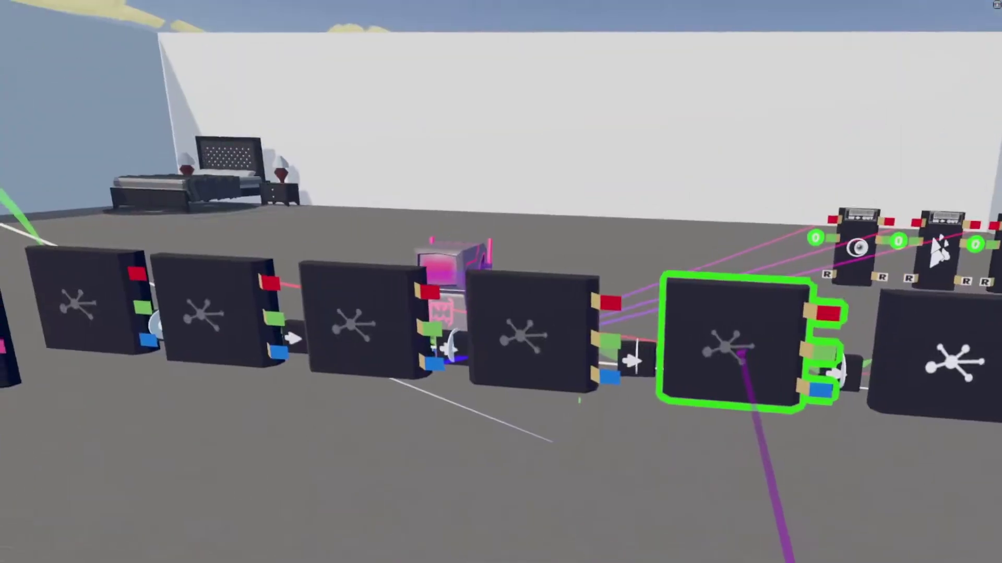
Set the Min time in State to 10 on a State chip in the middle of the row.
click(532, 334)
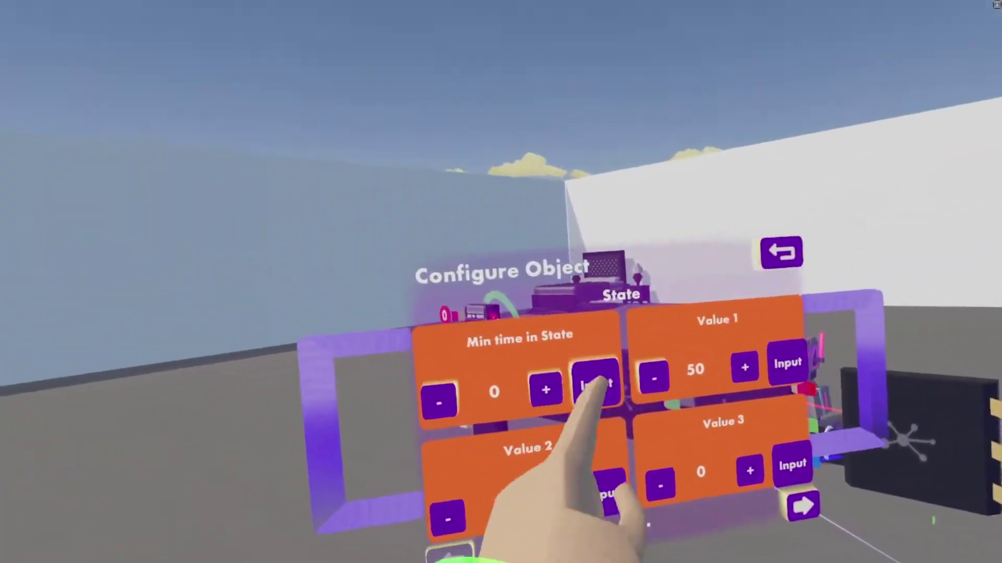
click(594, 383)
text(5)
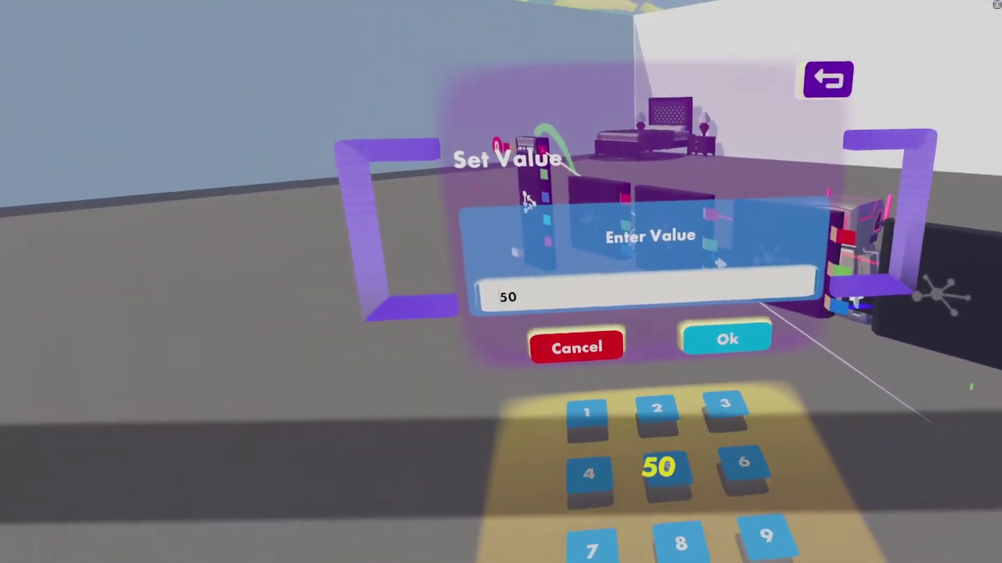
text(0)
key(BackSpace)
key(BackSpace)
key(BackSpace)
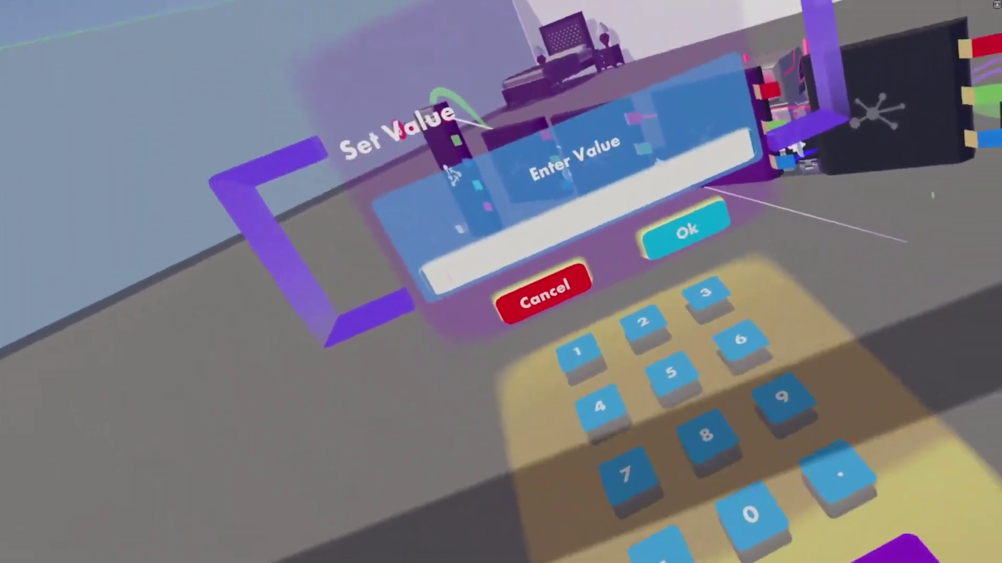
text(10)
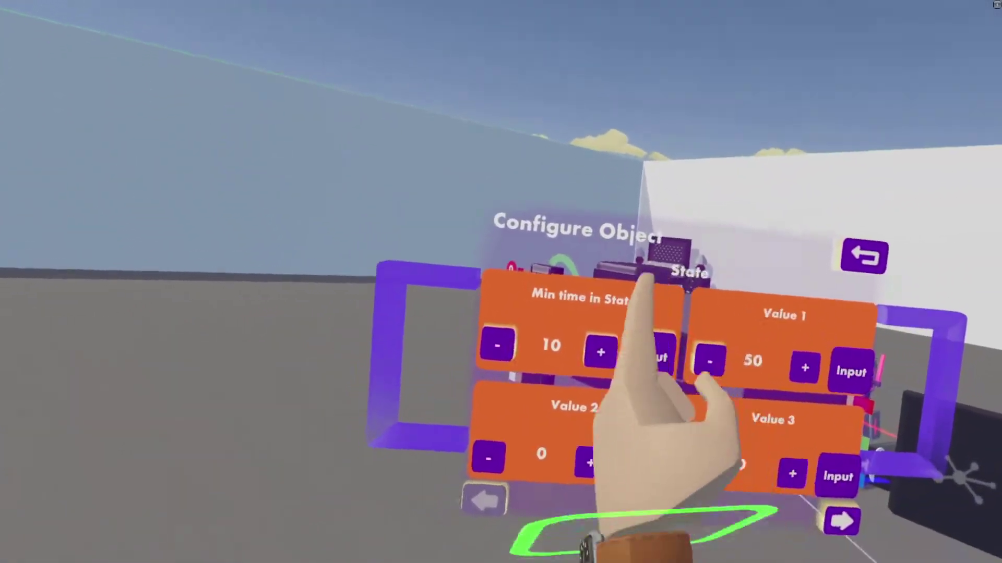
click(647, 277)
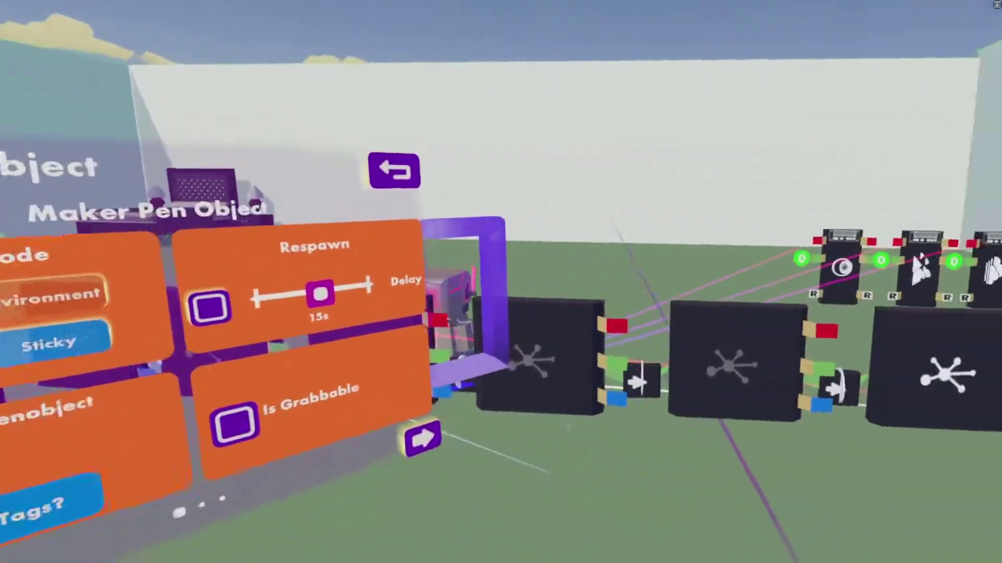
Set shorter Min time in State values of 5 and 2.5 for the State chips in the row.
click(505, 519)
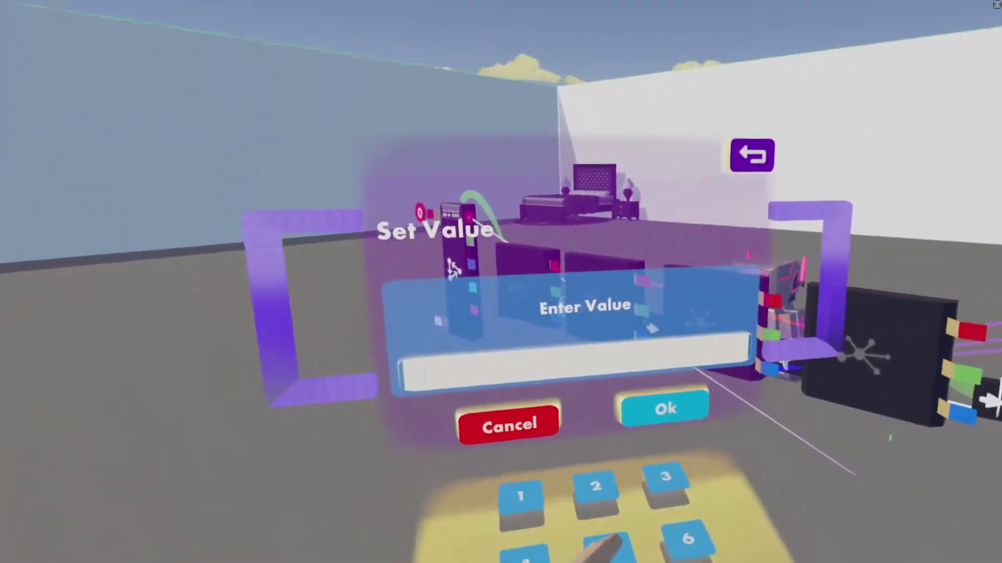
click(608, 545)
click(664, 409)
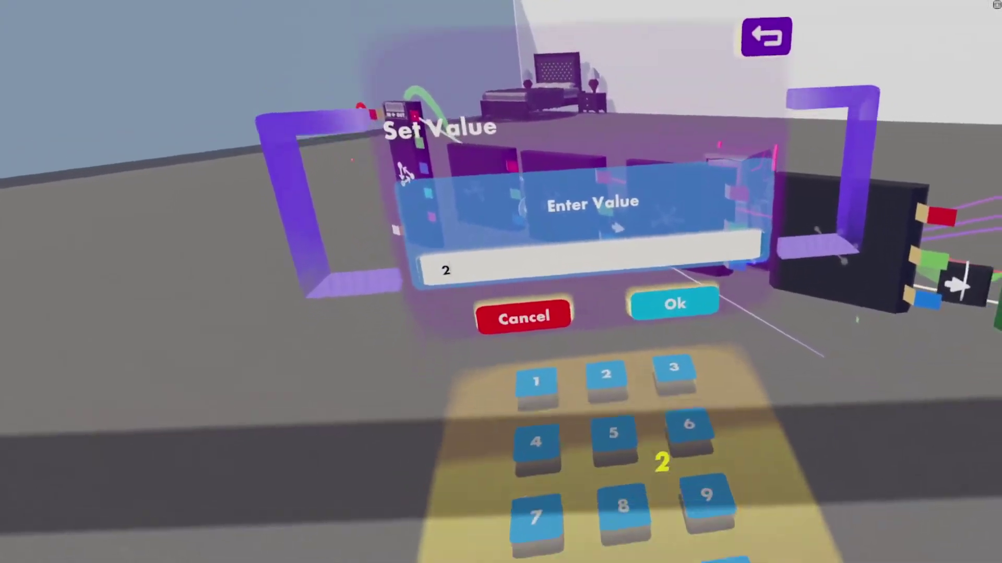
text(5)
key(Return)
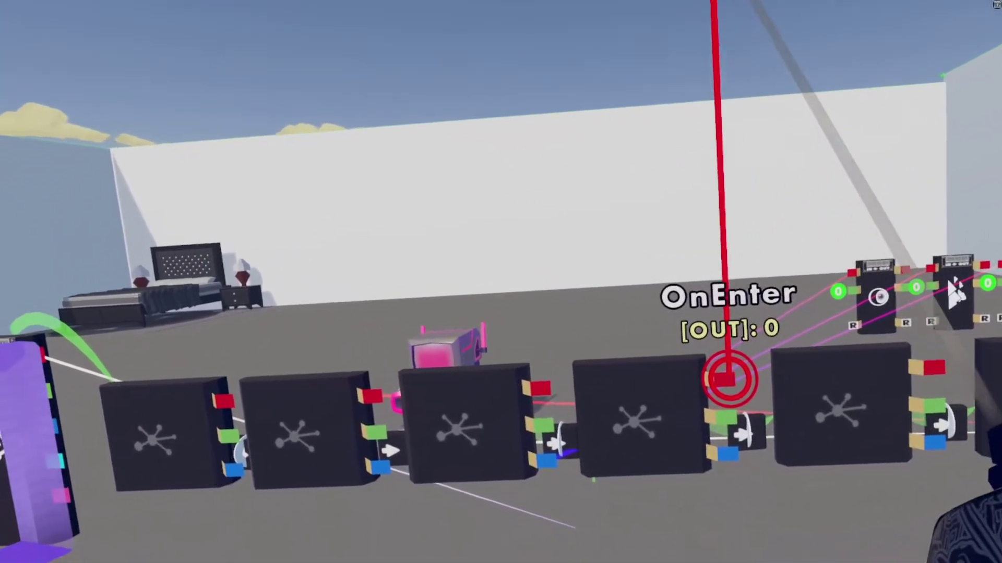
Give another State chip near the start of the row a Min time in State of 2.5.
click(727, 503)
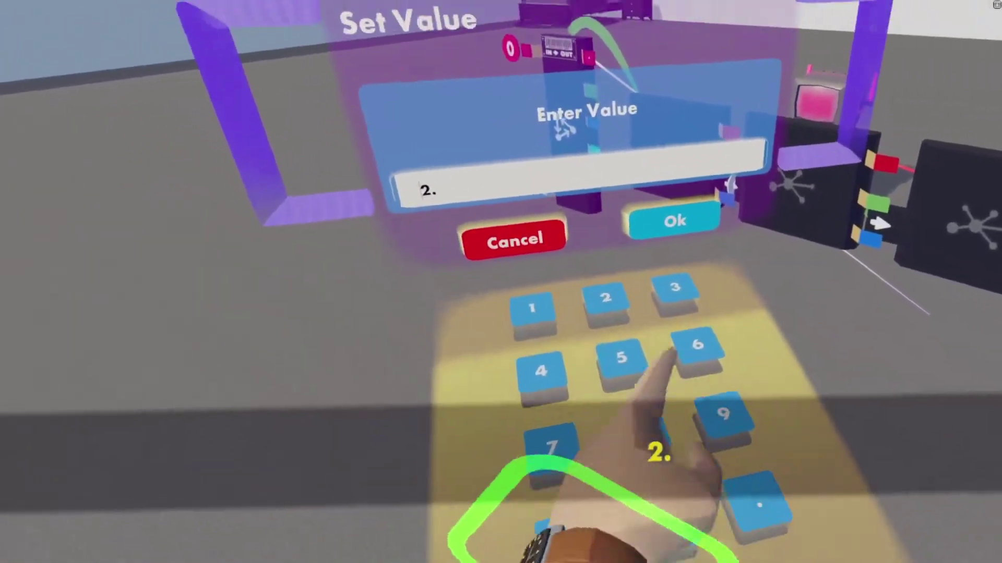
click(621, 358)
click(675, 221)
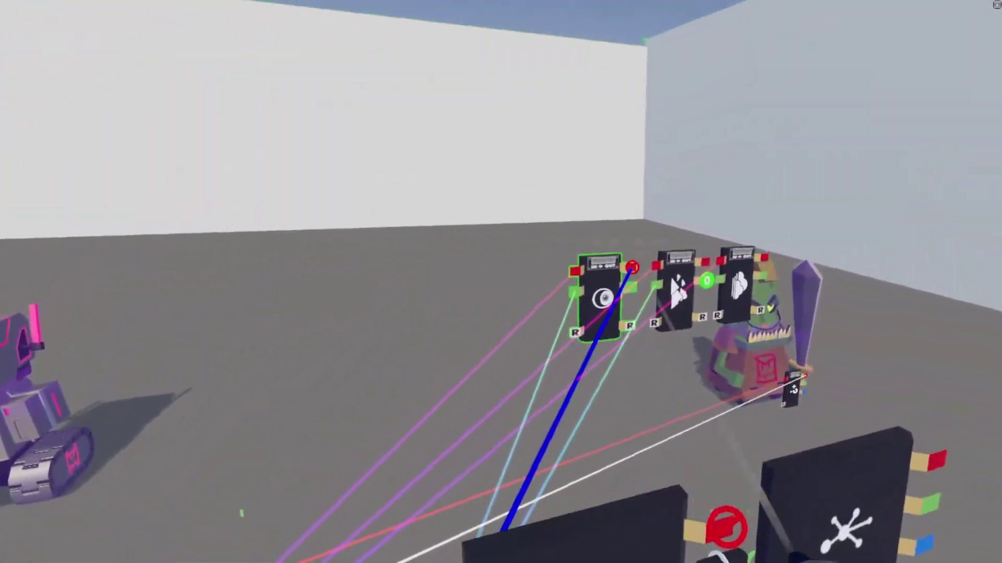
Set the Ranged Tread Bot Spawner Gadget's Number to spawn to 3.
click(734, 322)
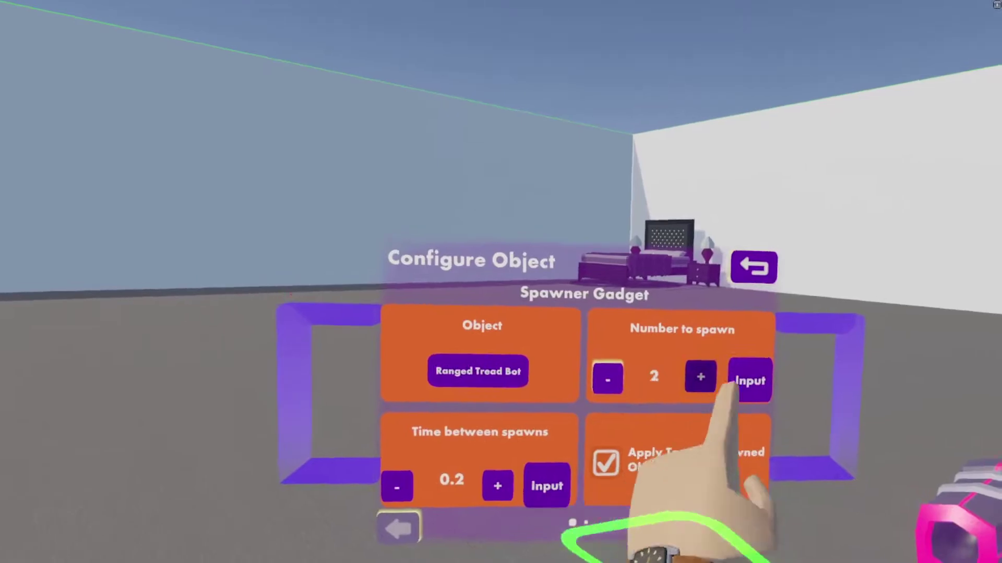
click(700, 376)
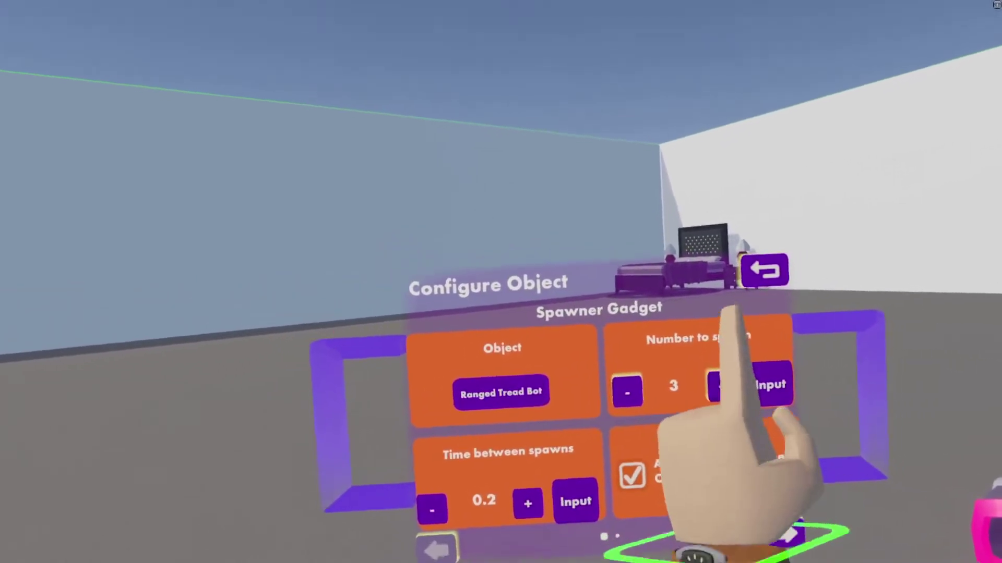
click(701, 377)
click(700, 377)
Set the Ranged Tread Bot spawner's Time between spawns to 1 and finish configuring it.
click(546, 485)
click(574, 401)
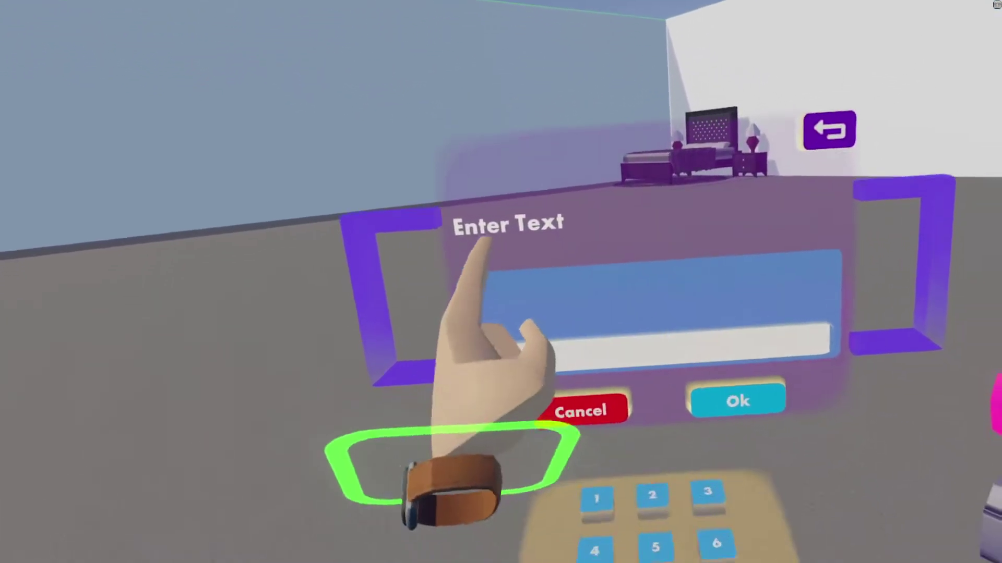
text(41)
key(BackSpace)
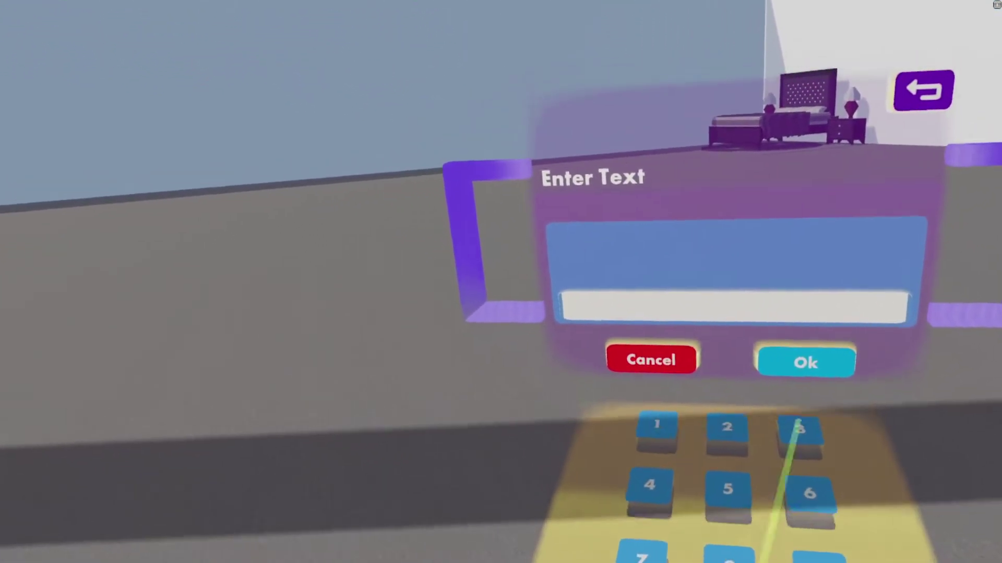
text(1)
click(806, 362)
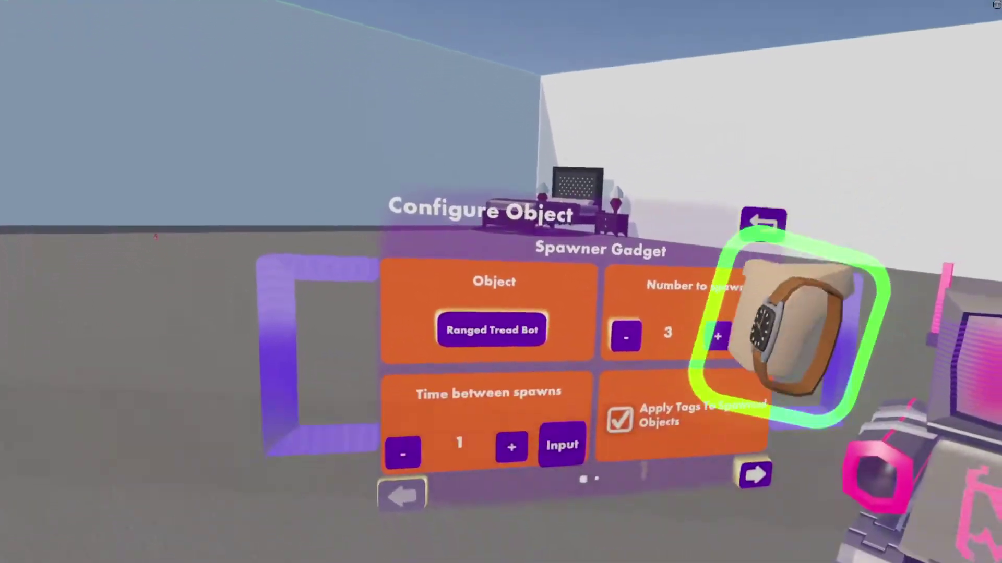
click(762, 221)
click(571, 215)
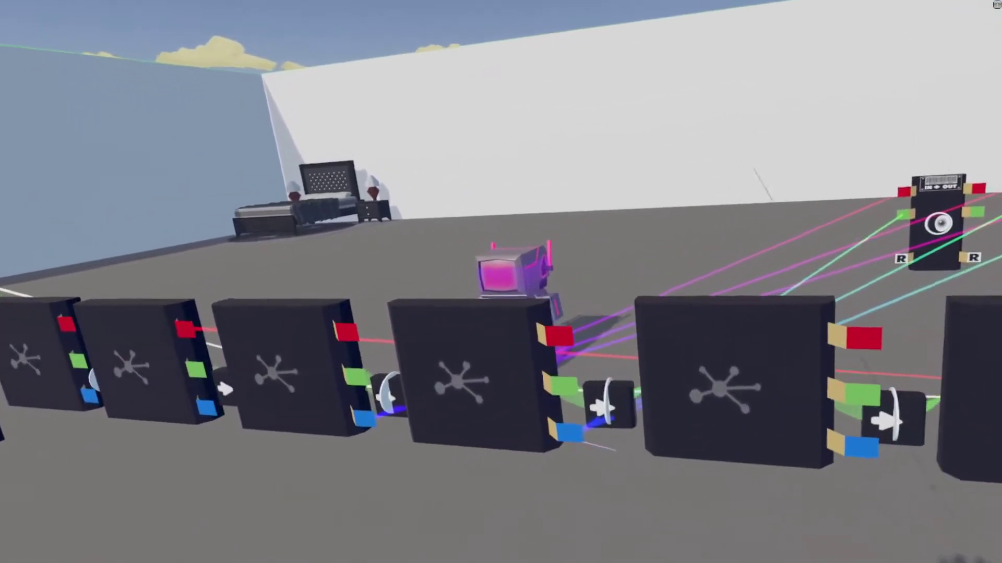
Wire the tread bot spawner's All Destroyed output to the transition chip between two State chips in the row.
click(592, 424)
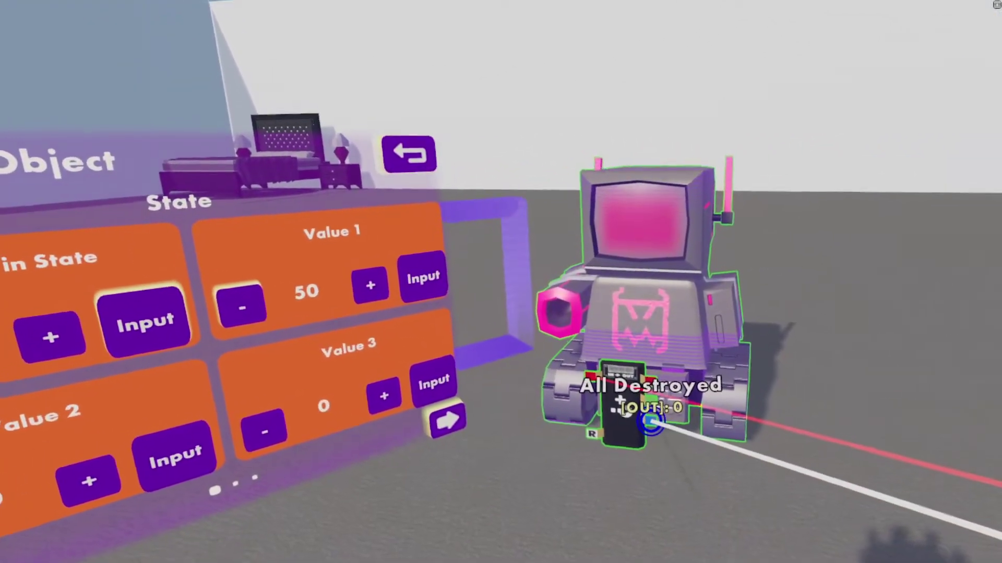
click(652, 419)
key(Escape)
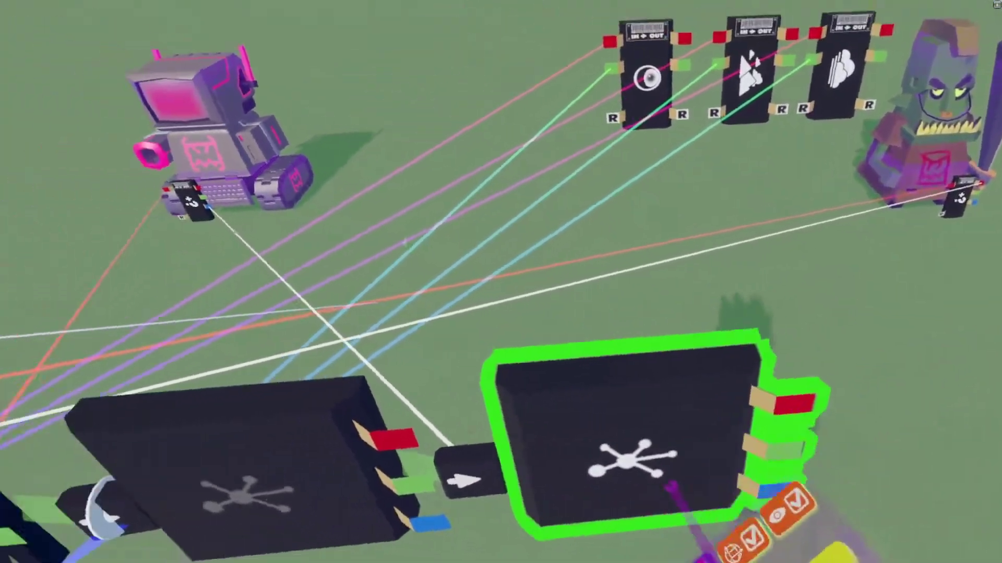
Move the state machine chip and the first State chip away from the row to leave a gap before the next State chip.
click(671, 482)
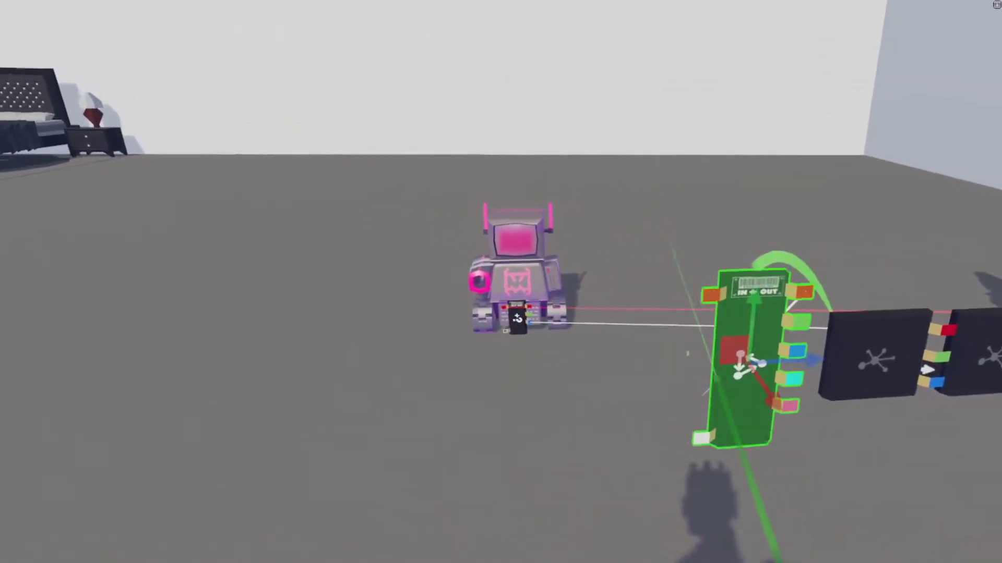
drag(767, 348, 589, 359)
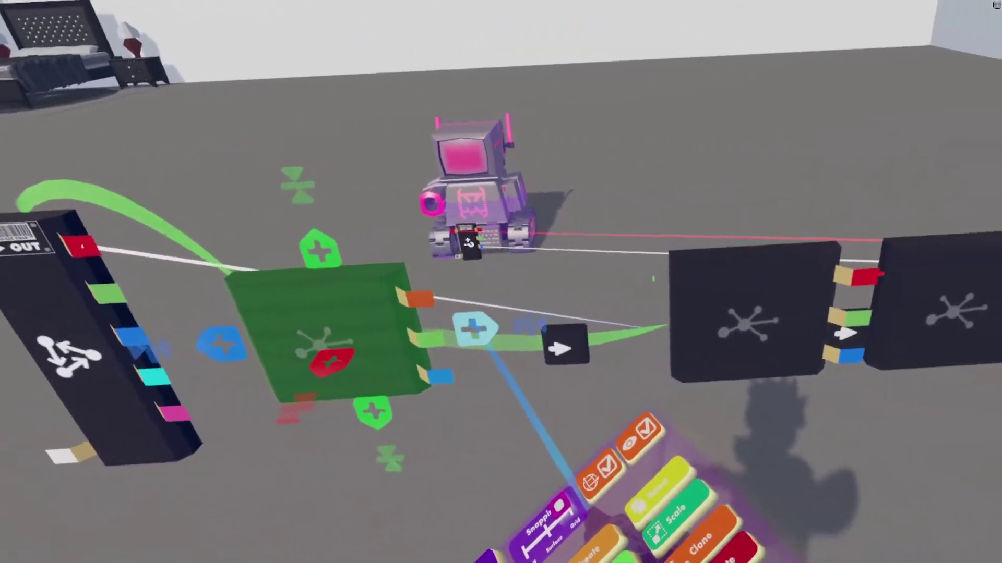
mouse_move(673, 324)
mouse_down()
mouse_move(652, 347)
mouse_move(707, 360)
mouse_up()
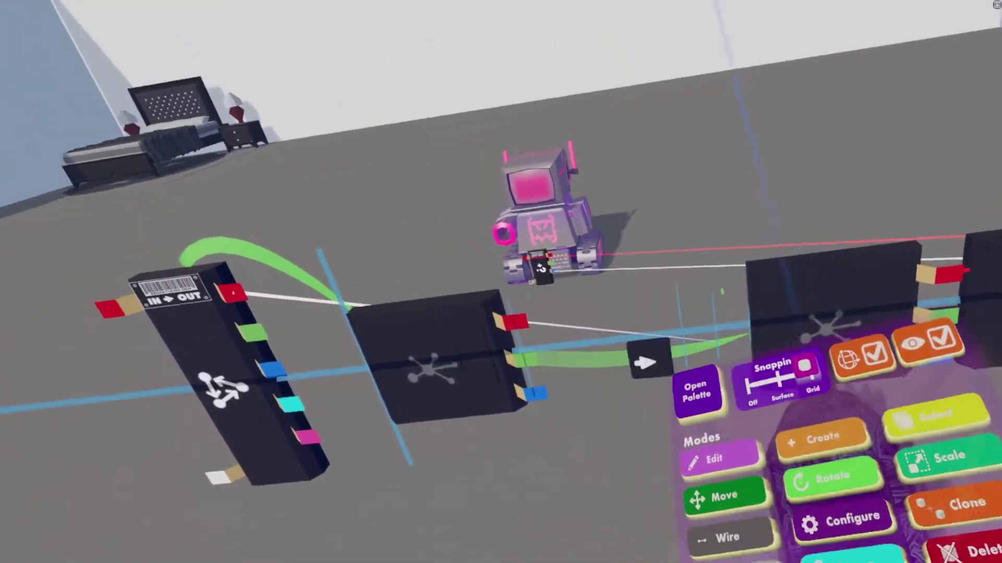
Add a Trigger Volume from the Other Gadgets near the state machine and wire its output to the first transition chip.
click(693, 384)
click(631, 193)
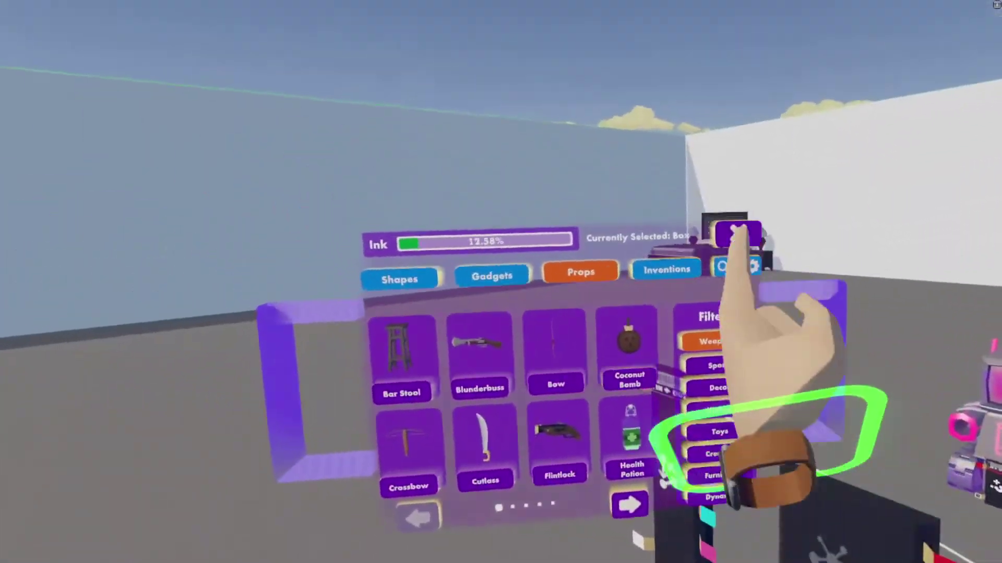
click(666, 271)
click(568, 315)
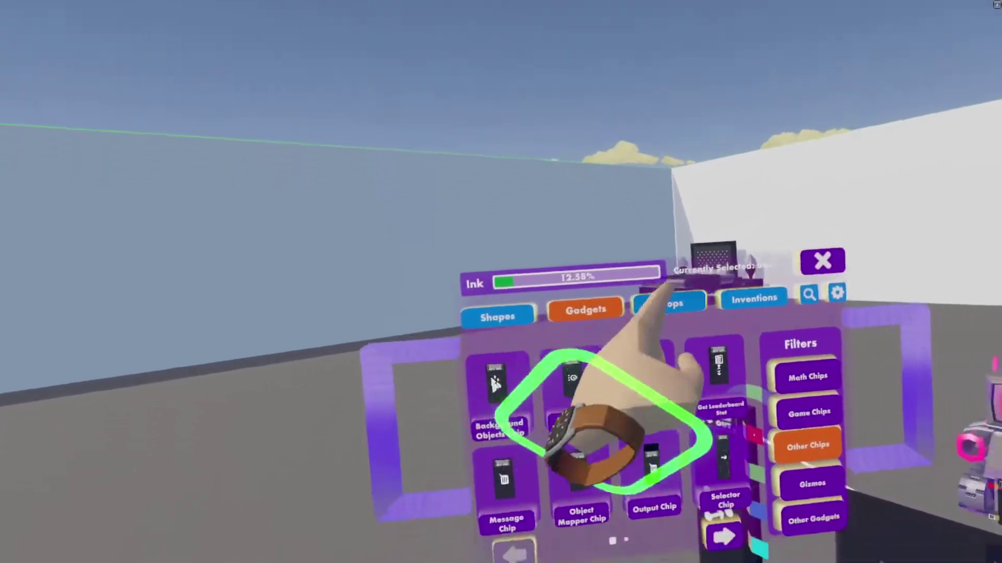
click(669, 303)
click(586, 310)
click(813, 519)
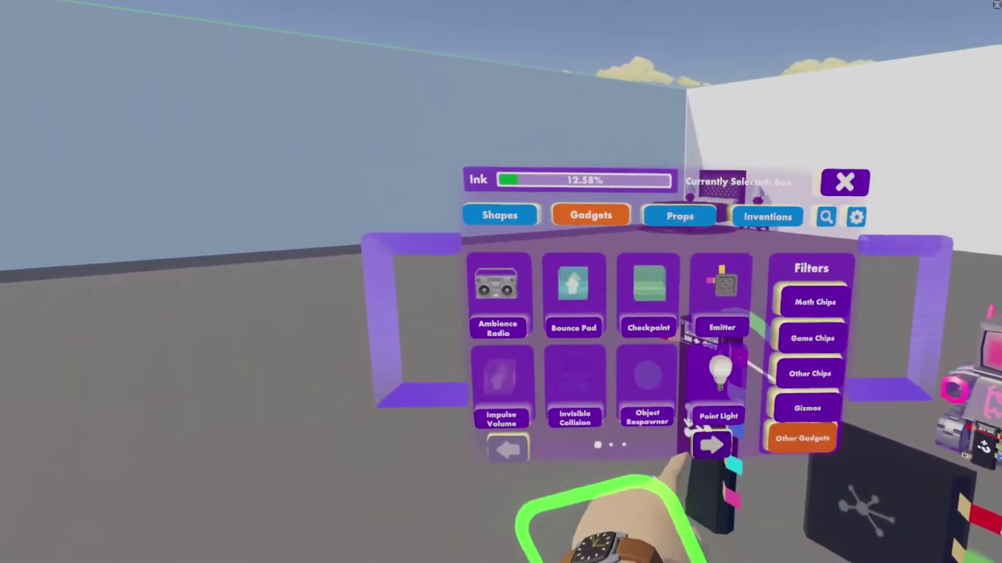
click(711, 445)
click(711, 445)
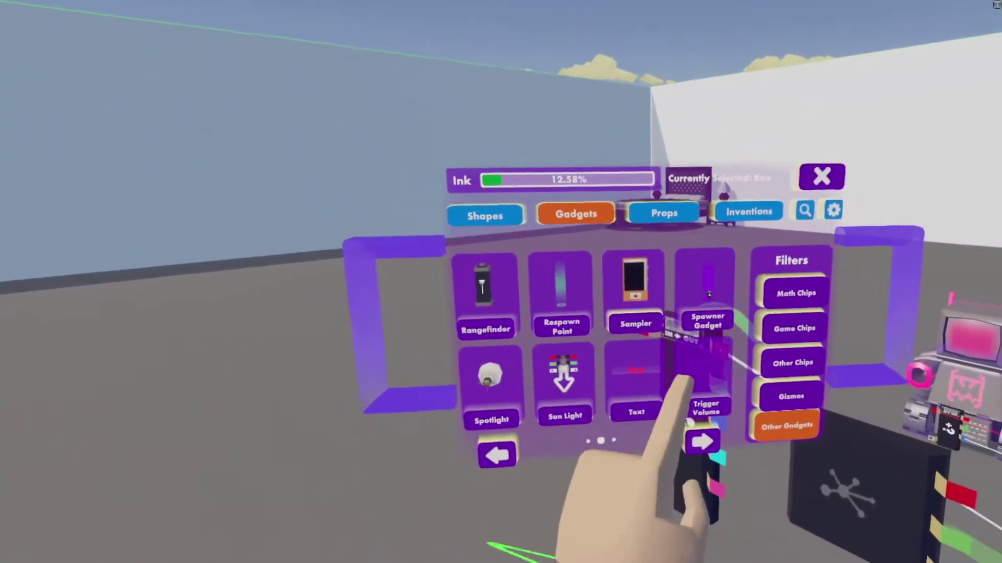
click(689, 380)
click(701, 441)
click(497, 454)
click(806, 446)
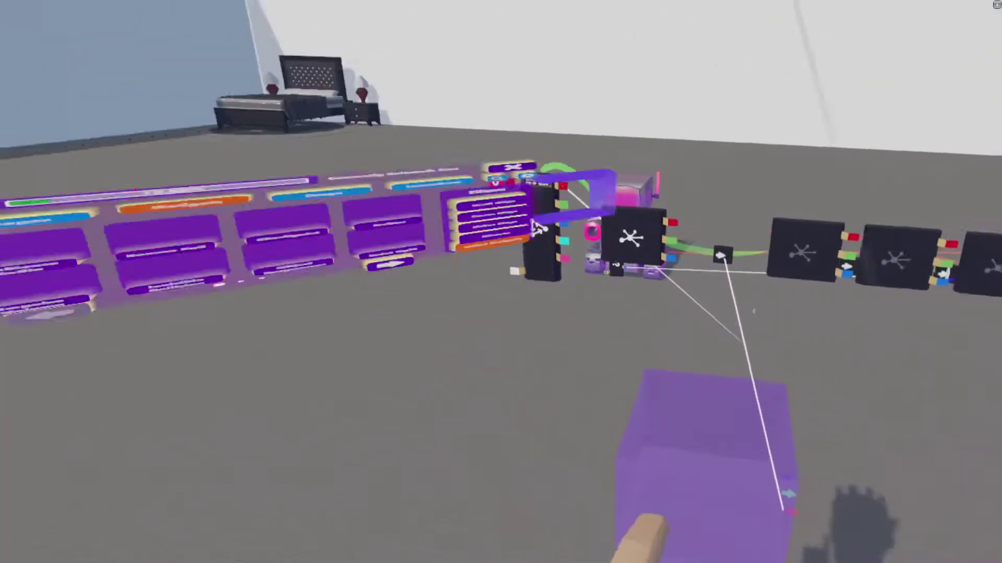
Browse the Weapons props available in the palette.
click(590, 447)
click(699, 514)
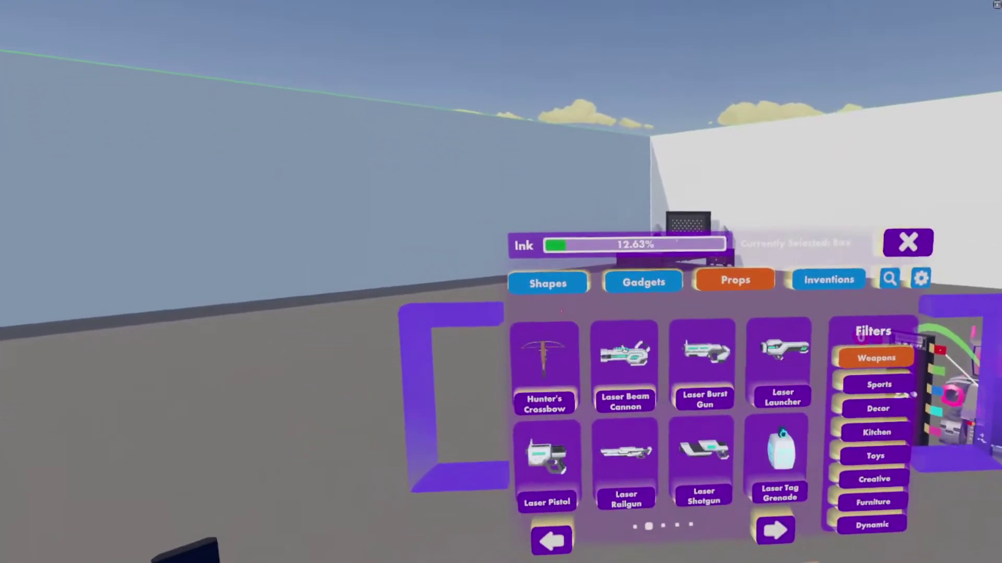
click(774, 531)
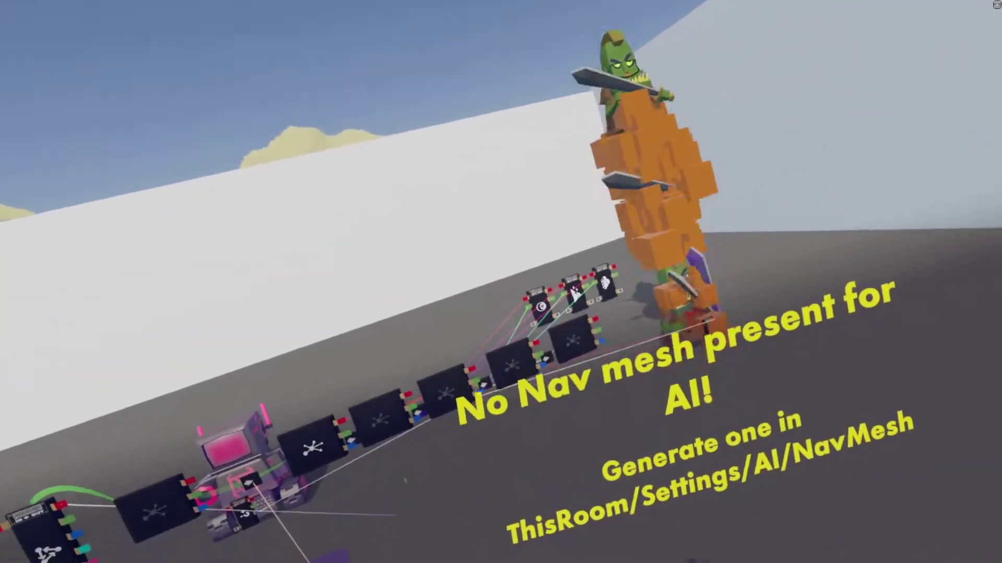
Open the room's AI Navigation settings for generating a NavMesh for the spawned enemies.
click(599, 481)
click(745, 225)
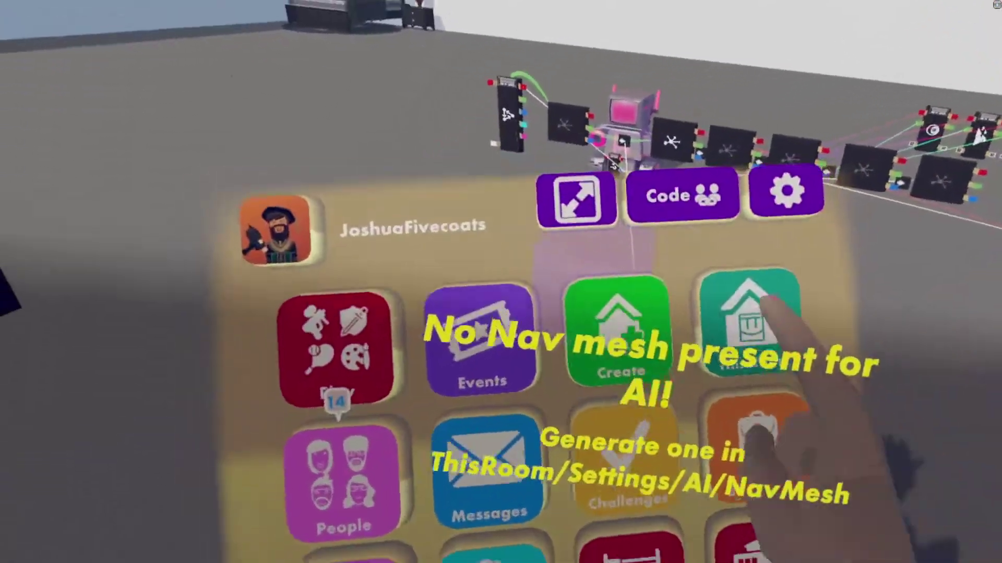
click(764, 301)
click(848, 341)
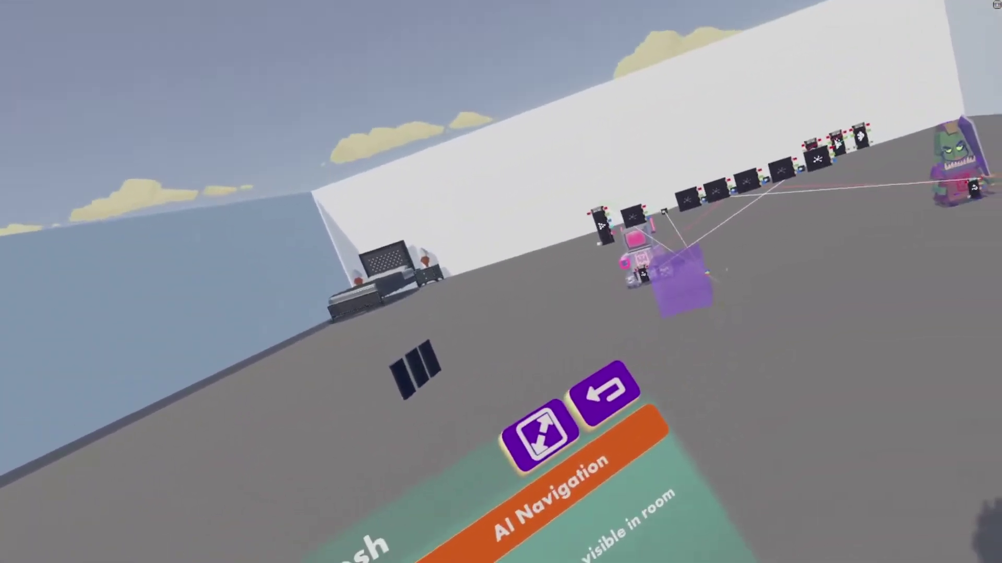
click(656, 375)
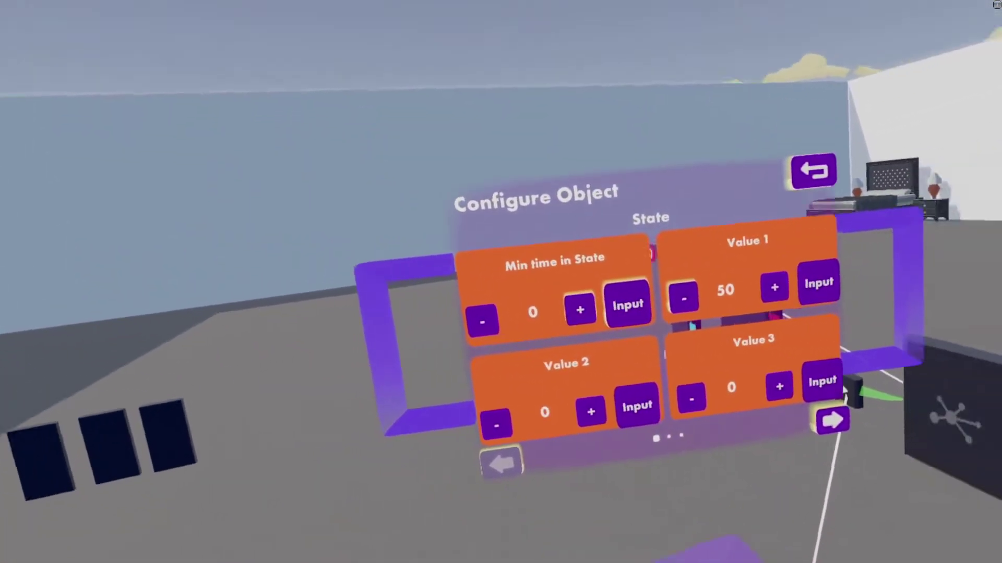
Set the Min time in State to 2.5 on the State chip whose Value 1 is 50.
click(580, 310)
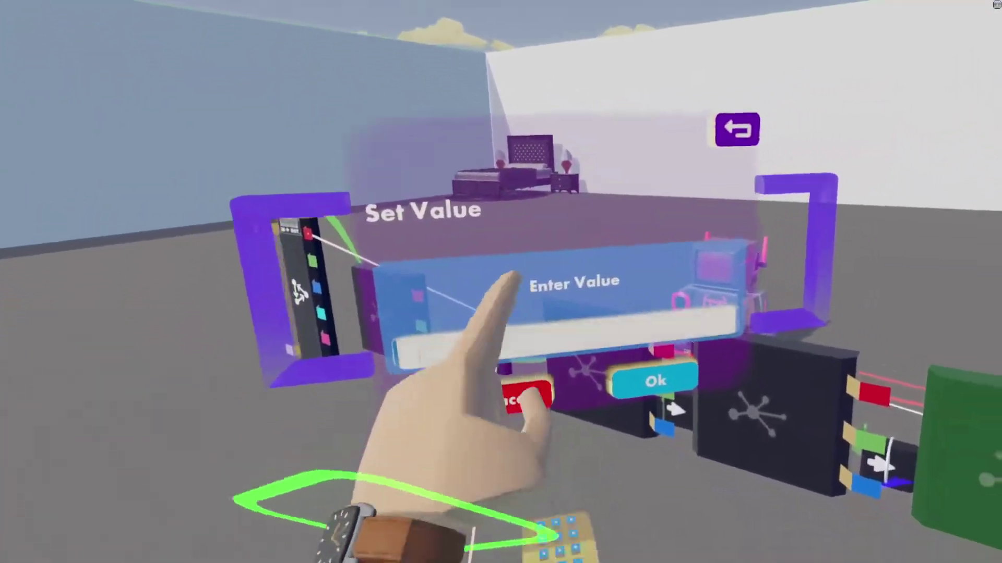
click(570, 414)
click(608, 268)
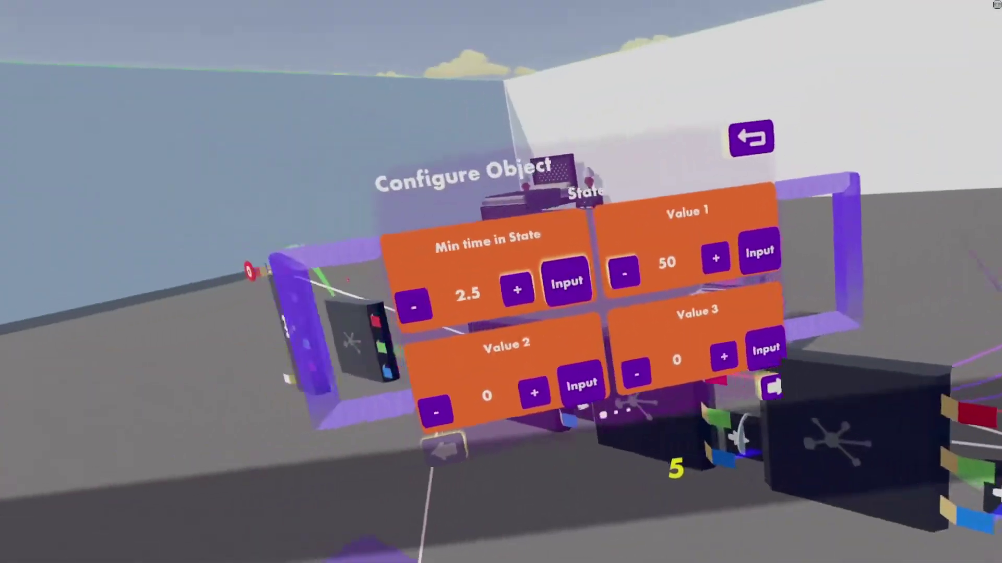
click(939, 412)
click(623, 435)
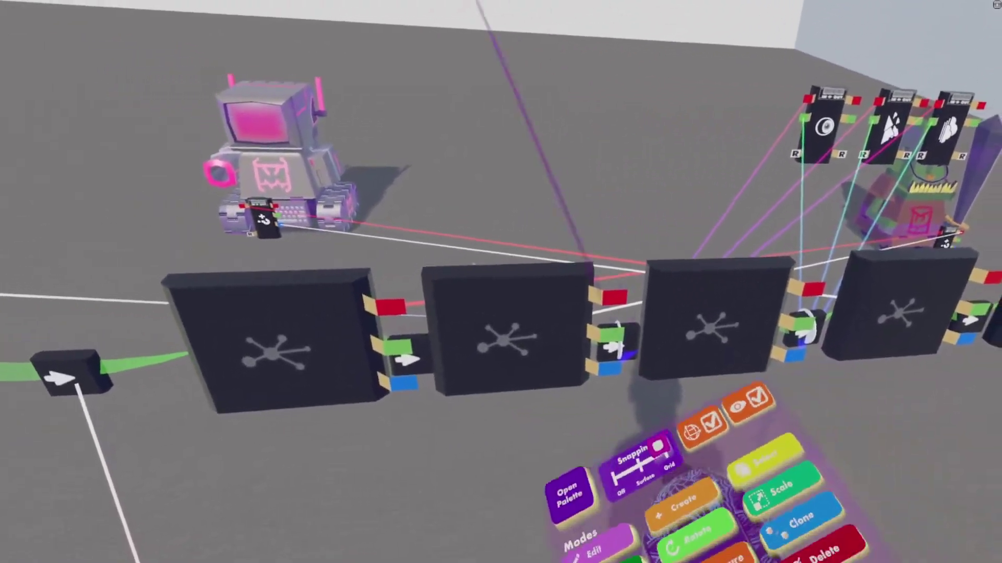
Open the configuration of the State chip right after the transition wired to the Trigger Volume.
click(504, 339)
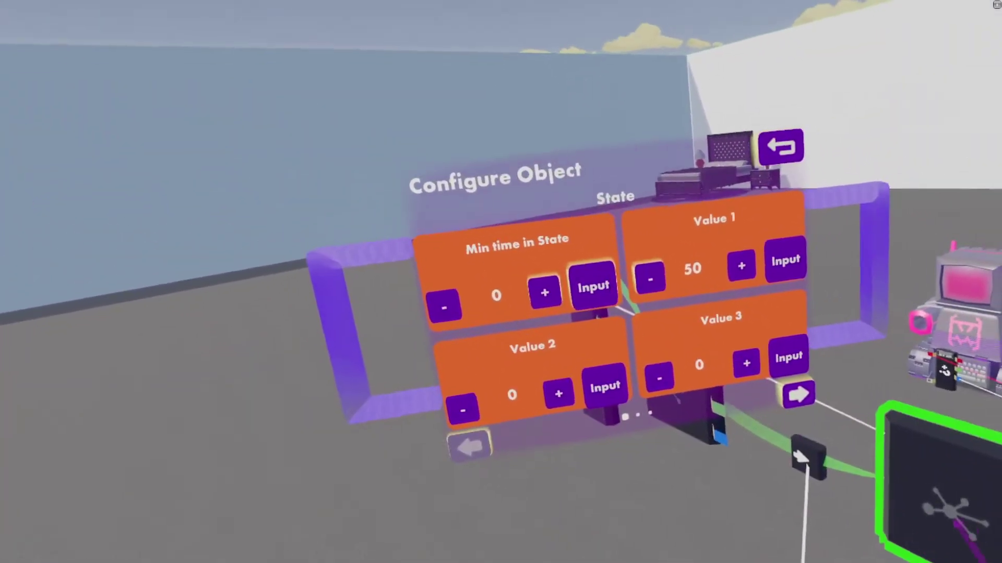
click(955, 521)
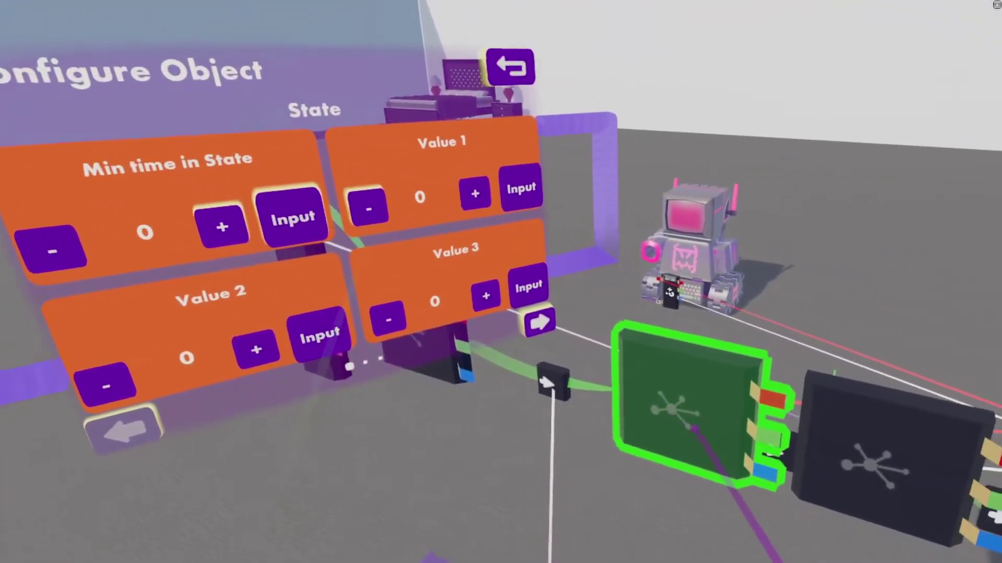